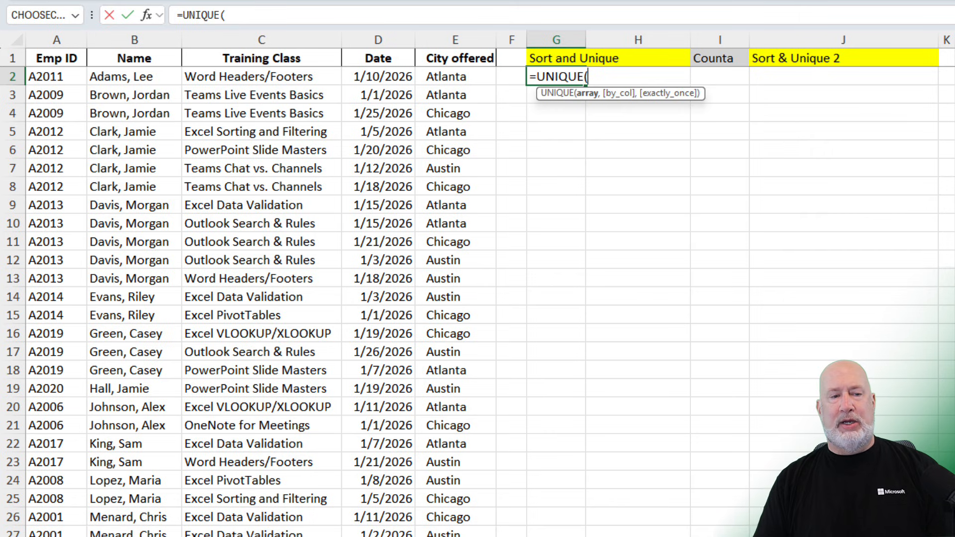
- Complete the UNIQUE formula in G2 using the Emp ID range A2:A53
click(53, 76)
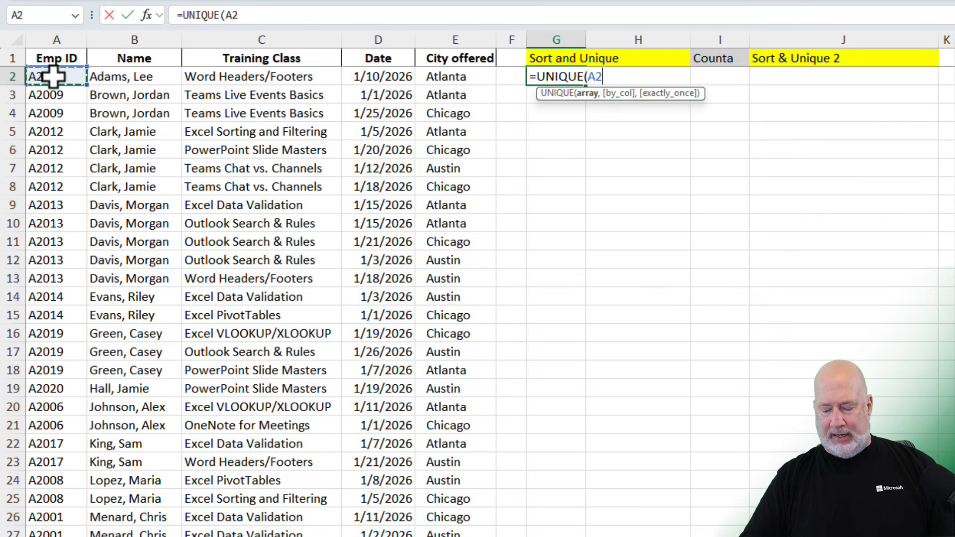
key(ctrl+shift+Down)
key(Return)
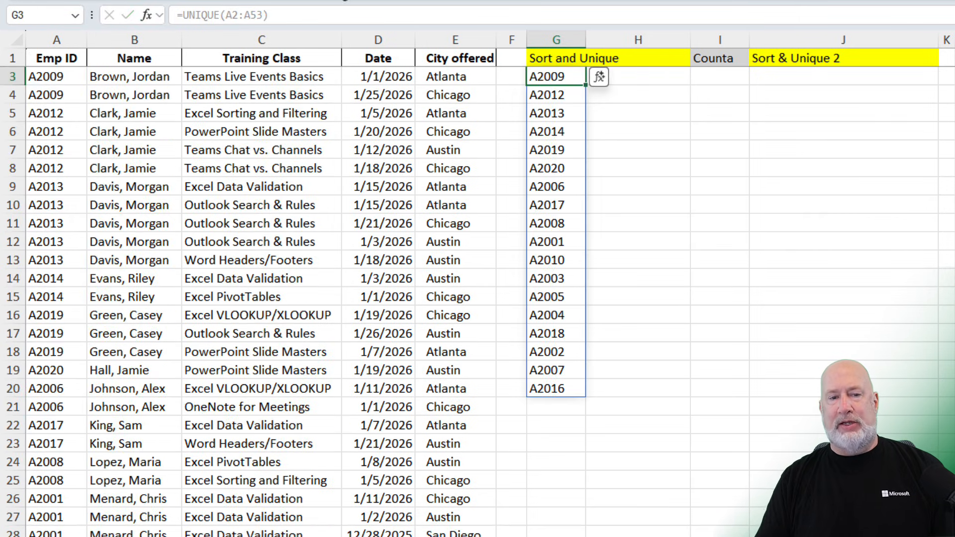
- Edit G2's UNIQUE formula so its range becomes A2:B53, listing unique IDs together with names
click(551, 76)
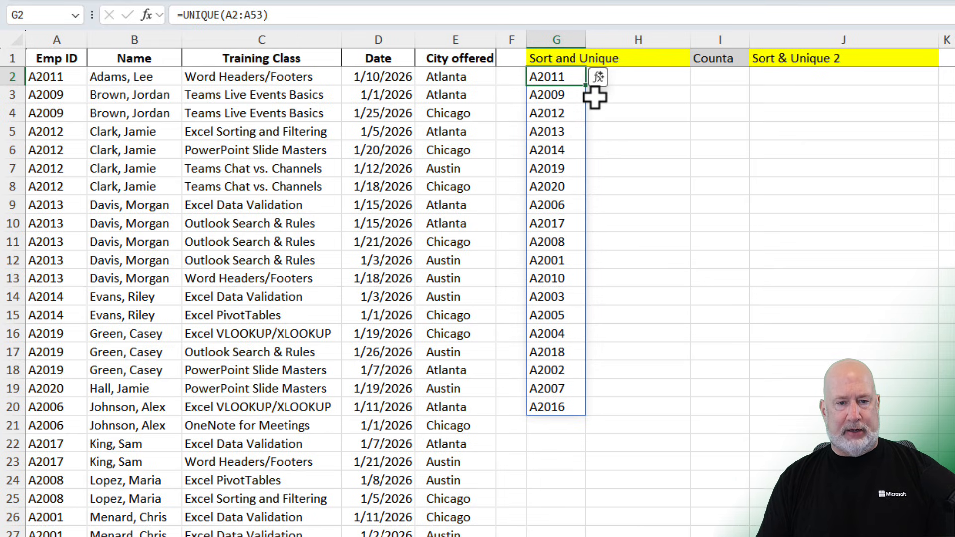
key(F2)
key(BackSpace)
key(BackSpace)
key(BackSpace)
key(BackSpace)
key(BackSpace)
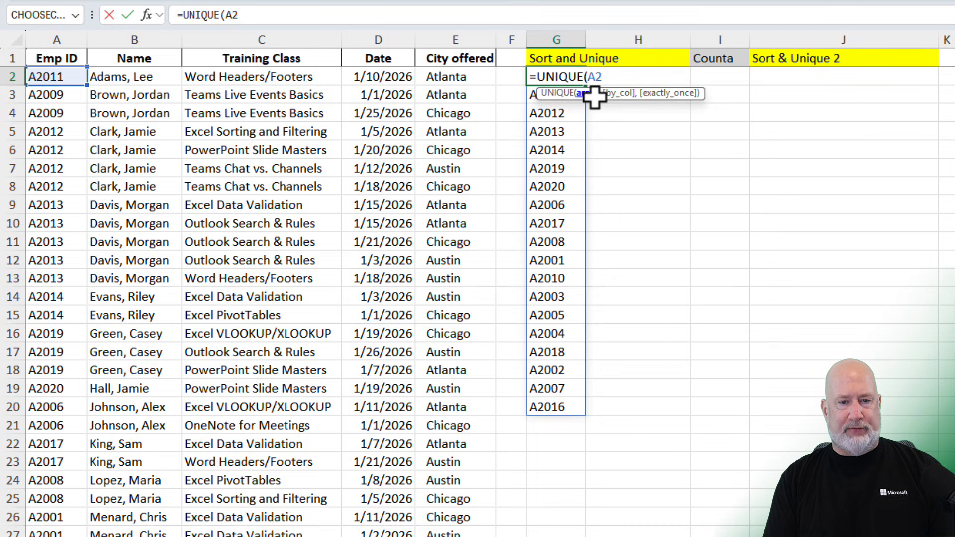
key(BackSpace)
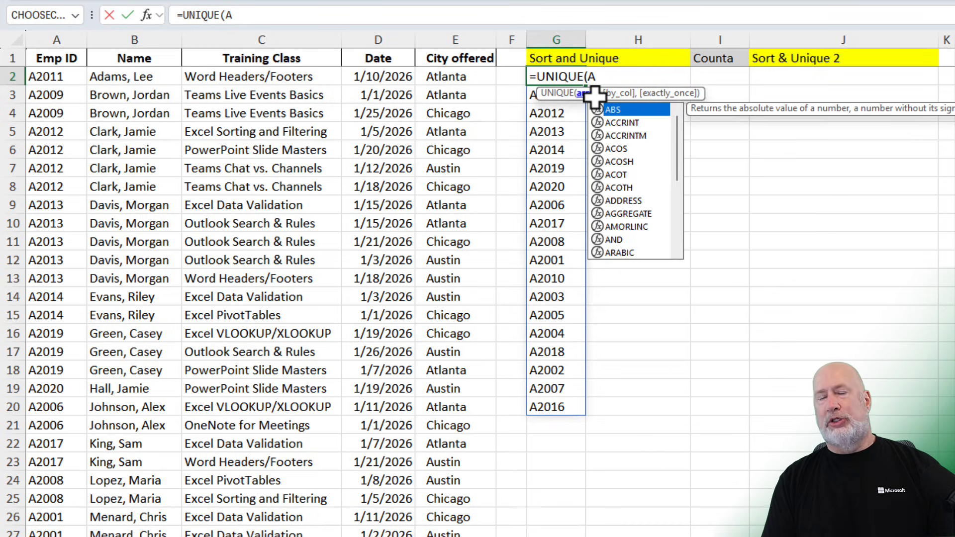
key(BackSpace)
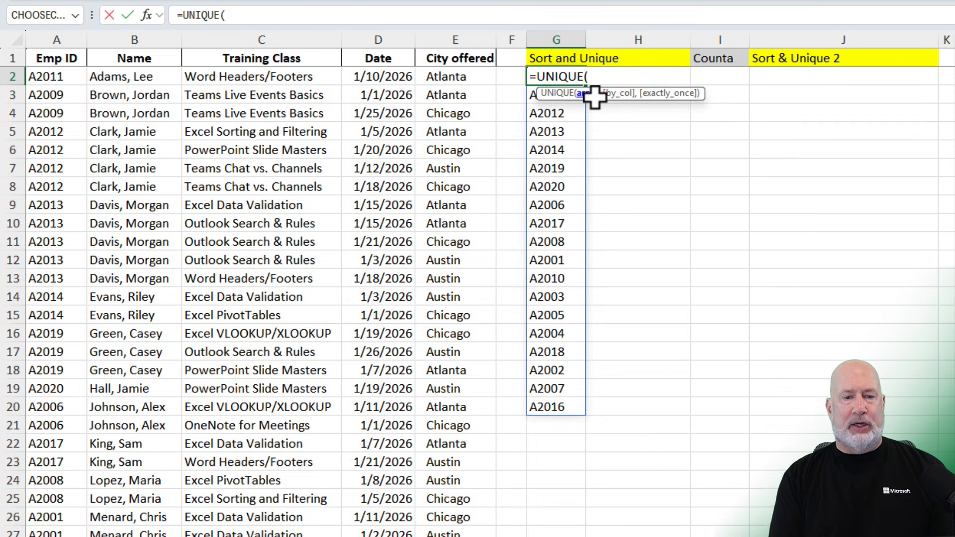
text(a2:)
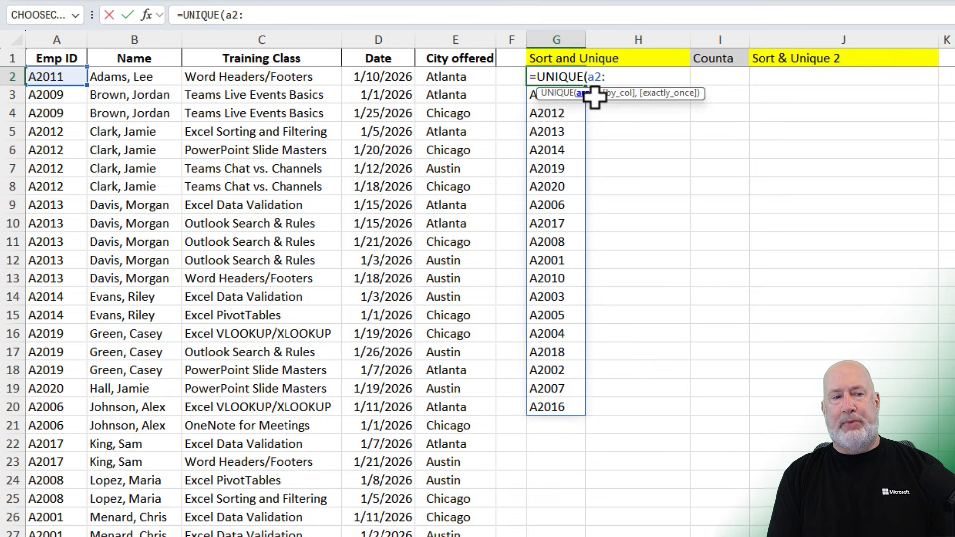
text(B53)
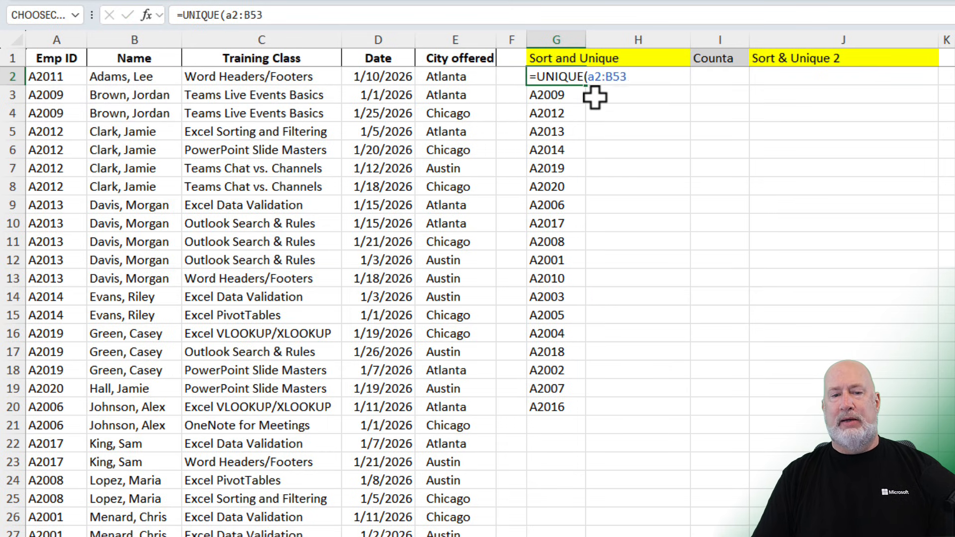
key(Return)
- Wrap the UNIQUE formula in G2 inside SORT so the unique list is sorted
click(926, 173)
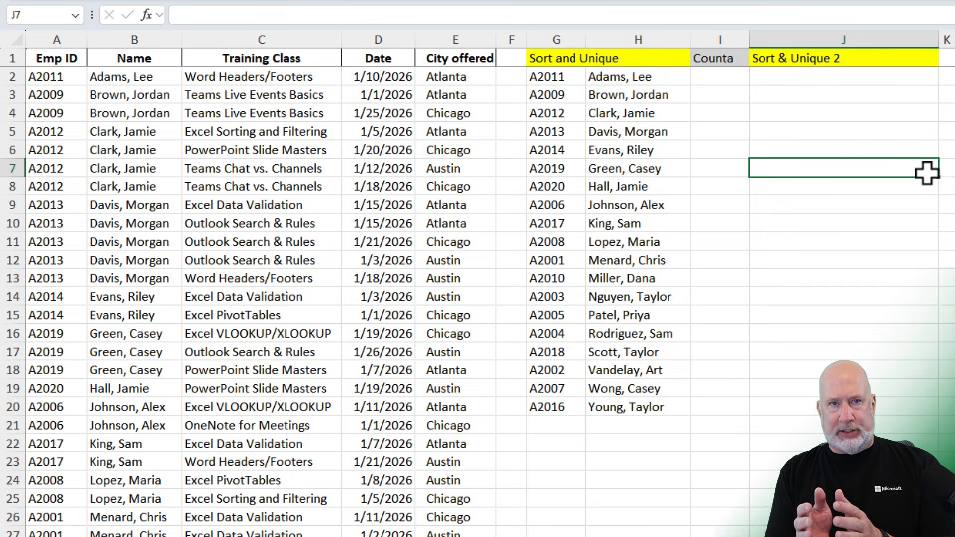
click(564, 80)
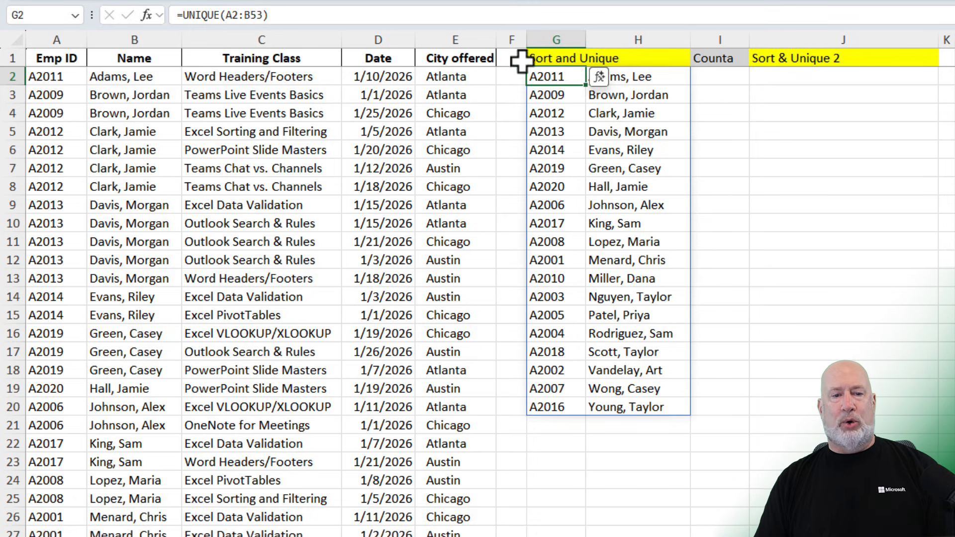
double_click(557, 74)
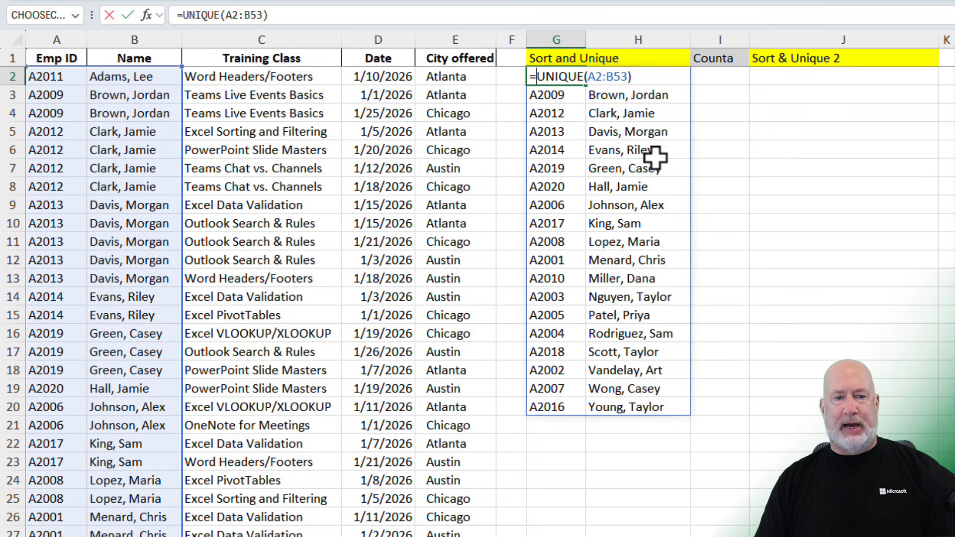
text(sort()
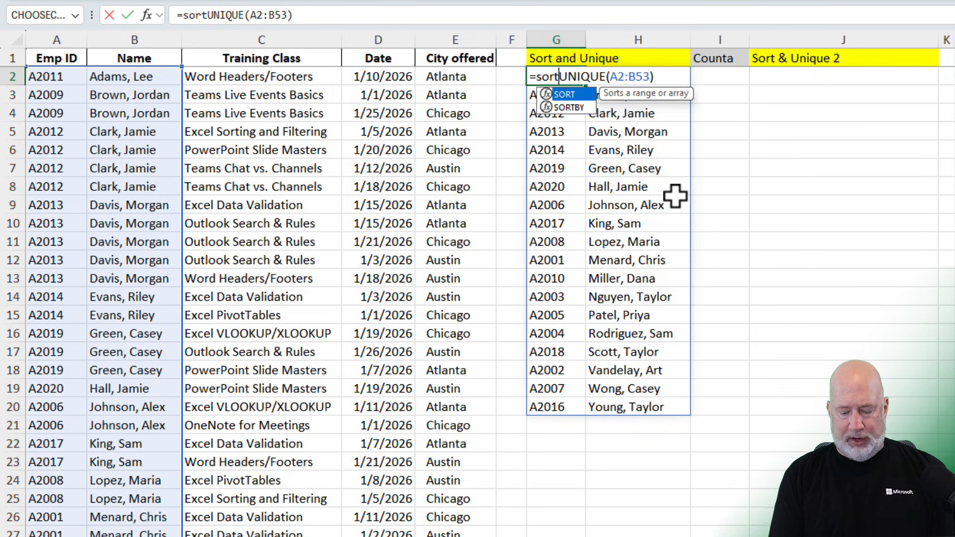
key(End)
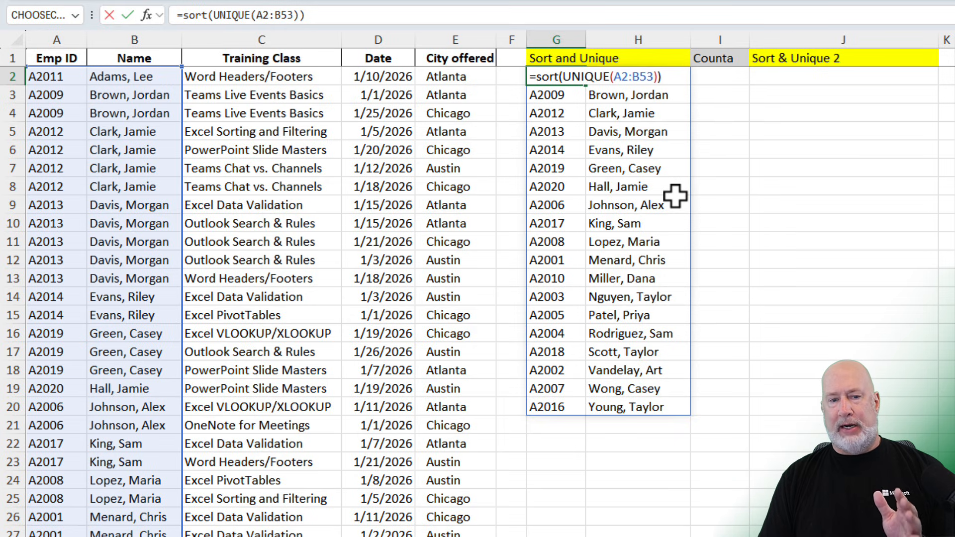
text())
key(ctrl+Return)
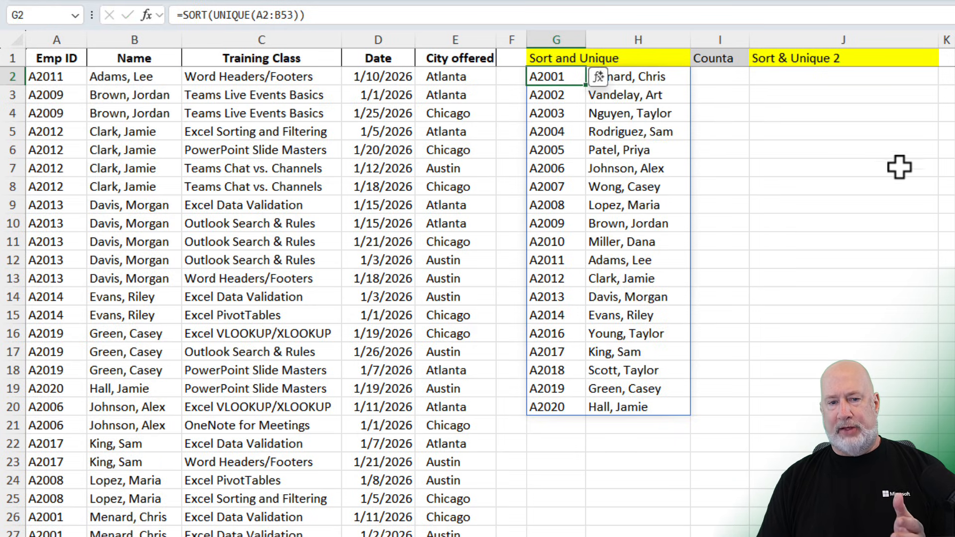
- Select the sorted spill results from G2 down to G20 to check how many cells they fill
click(852, 134)
click(550, 75)
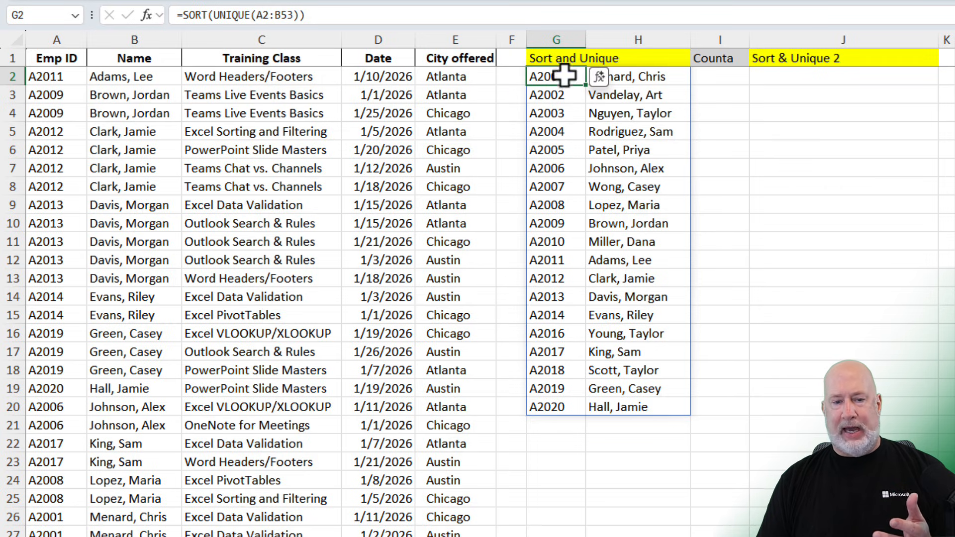
drag(565, 75, 558, 408)
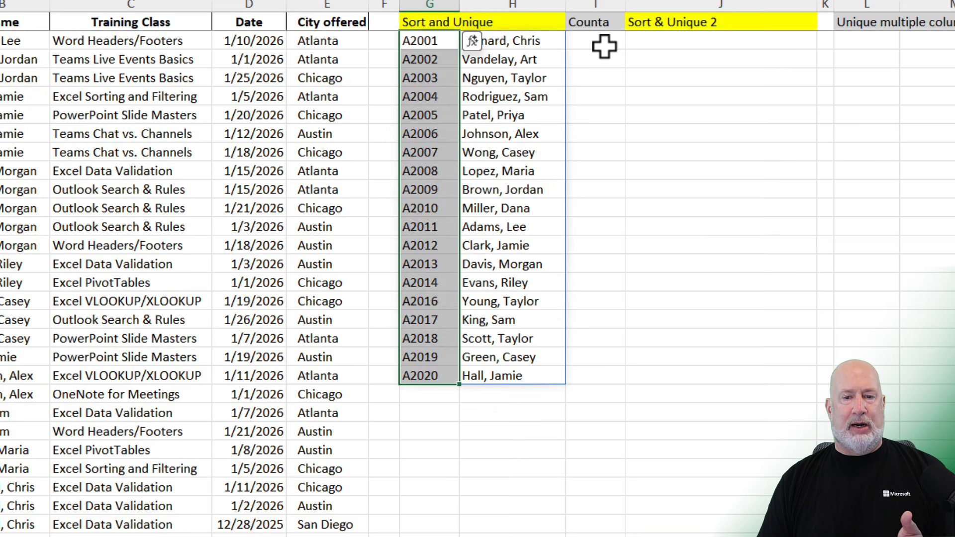
click(604, 46)
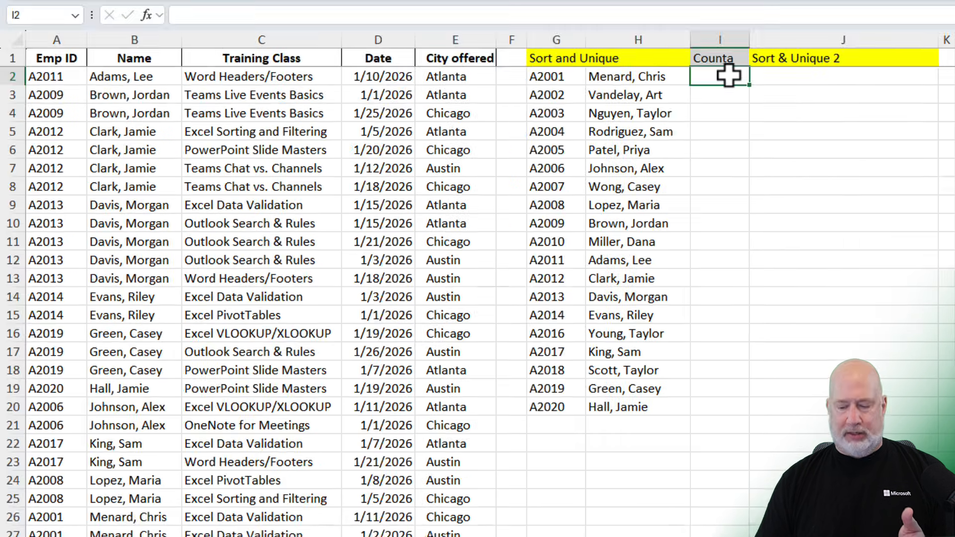
key(Return)
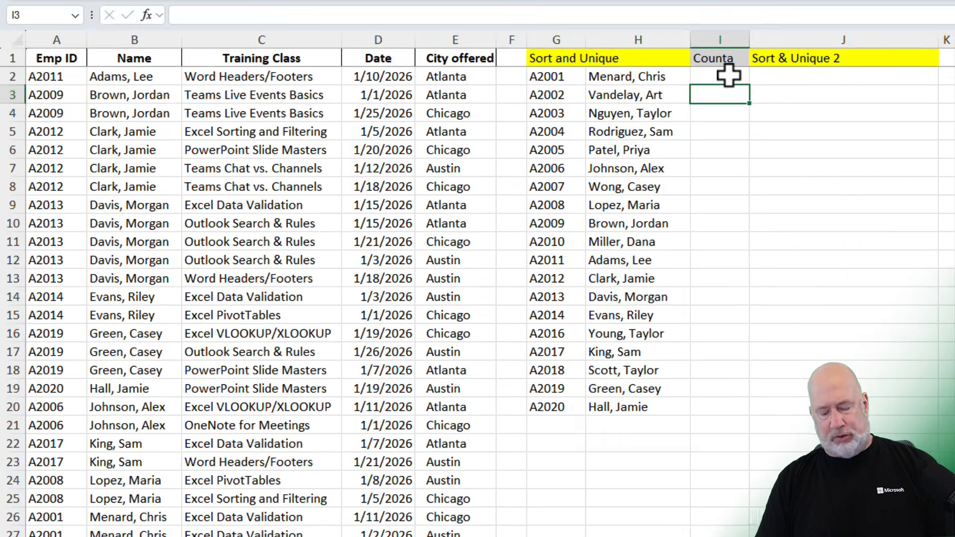
text(19)
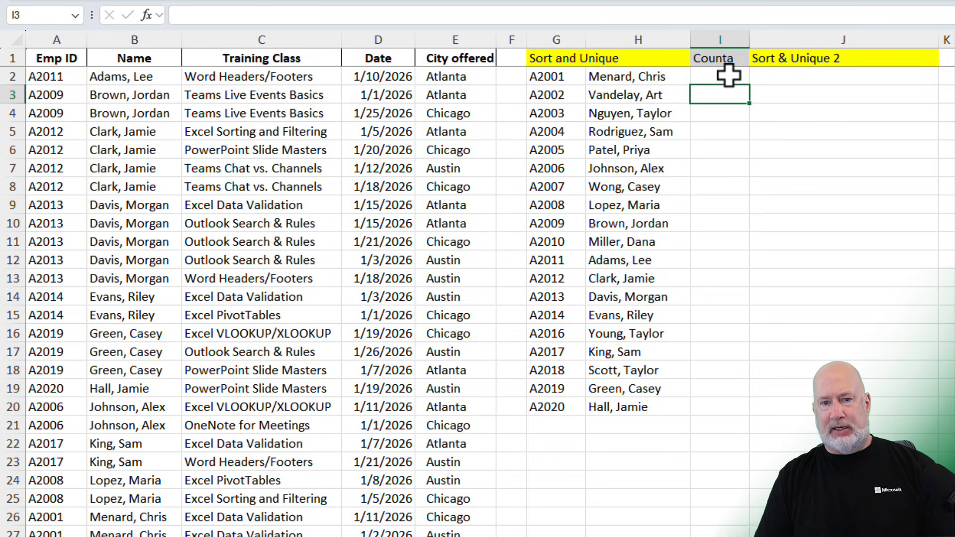
key(ctrl+z)
click(729, 75)
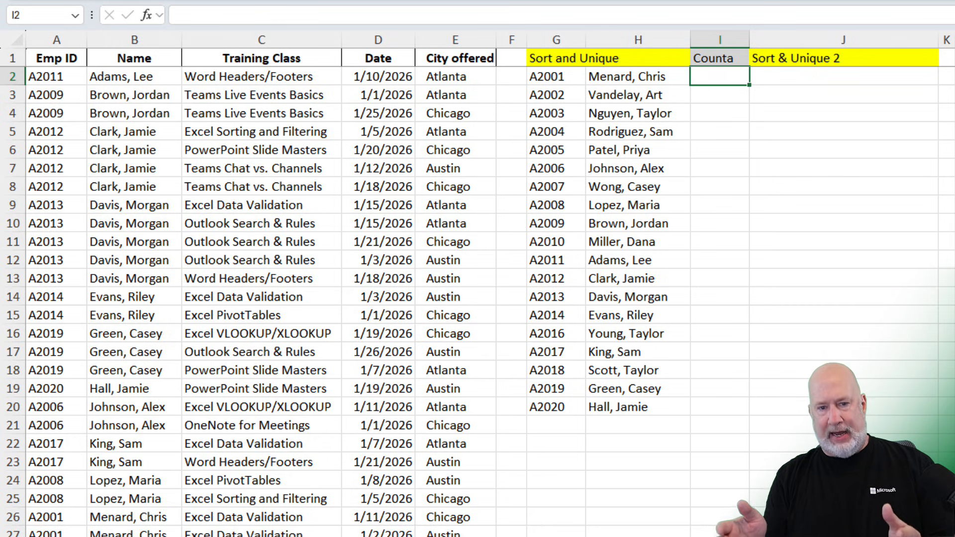
- Enter a COUNTA formula in I2 counting the Emp IDs in A2:A53
text(=)
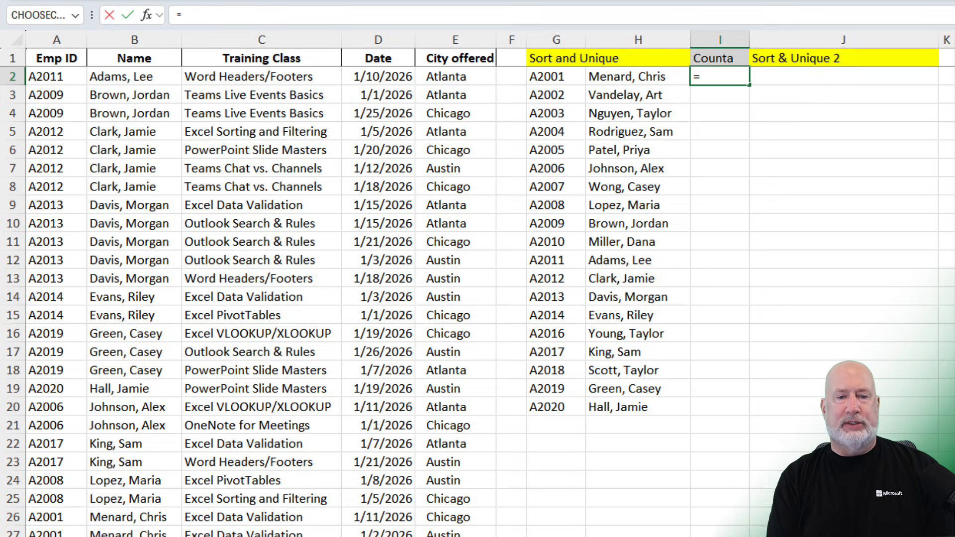
text(counta)
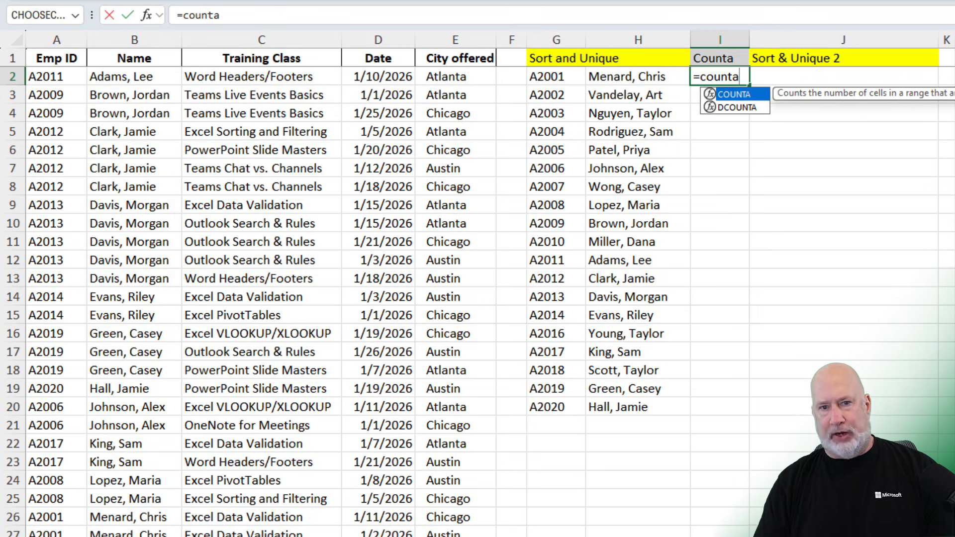
key(Tab)
click(67, 77)
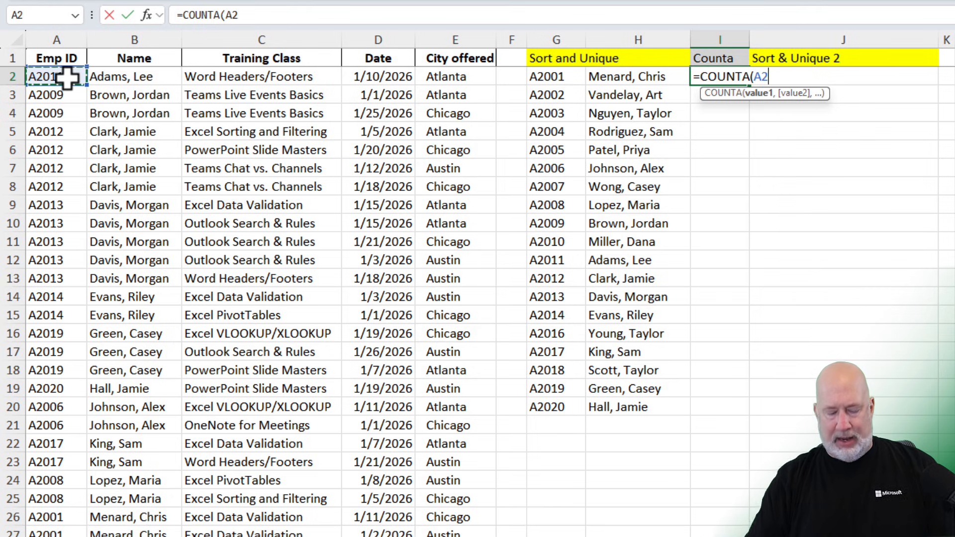
key(ctrl+shift+Down)
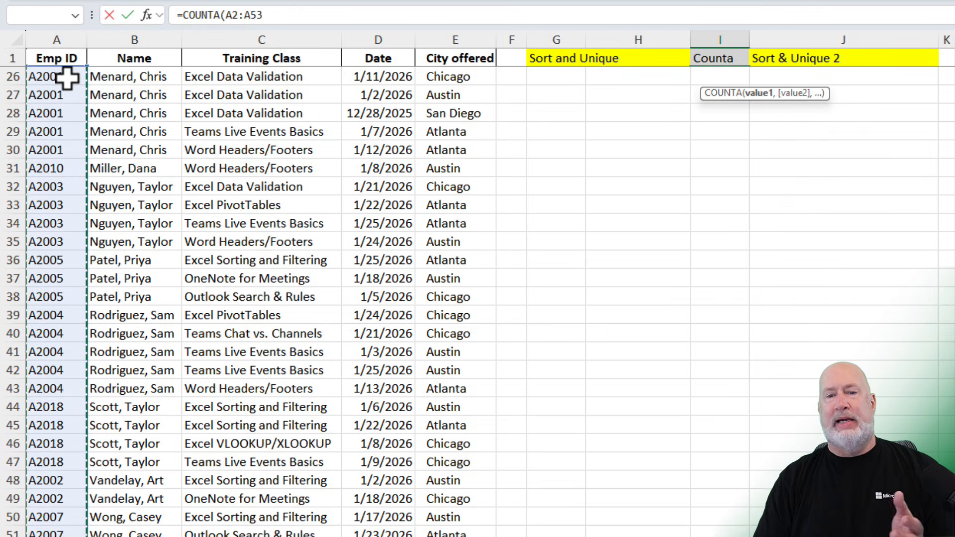
key(Return)
key(Up)
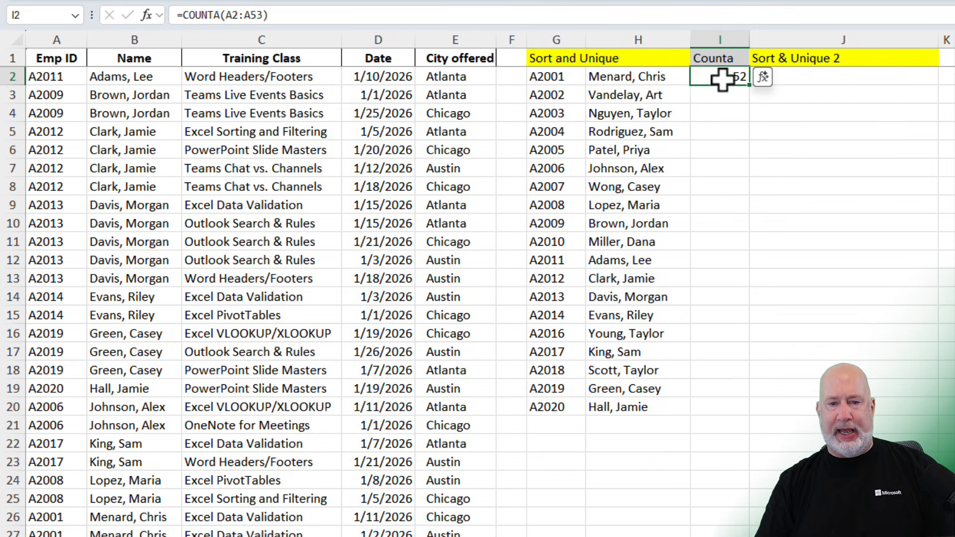
- Replace I2 with =COUNTA(UNIQUE(A2:A53)) to count the distinct Emp IDs
text(=conta)
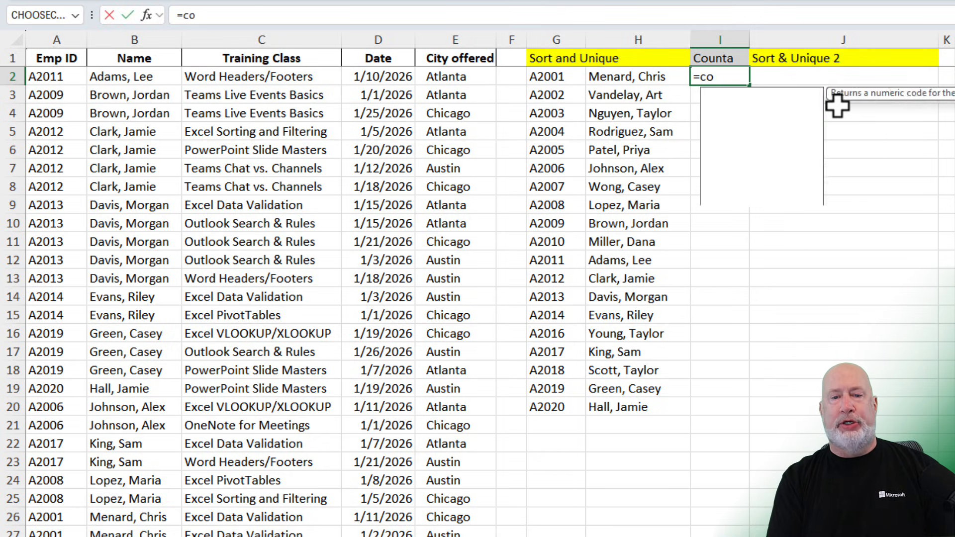
key(BackSpace)
key(BackSpace)
key(BackSpace)
text(unta)
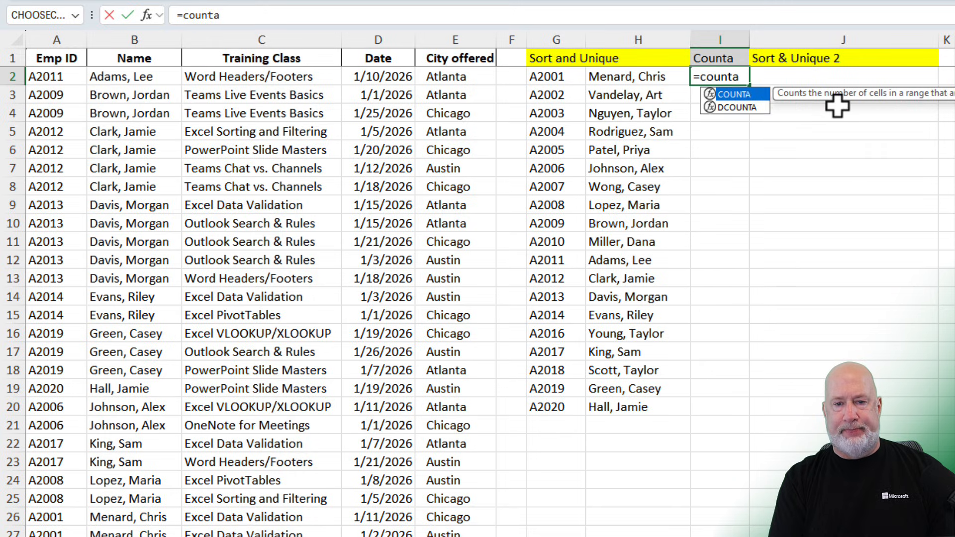
key(Tab)
text(uni)
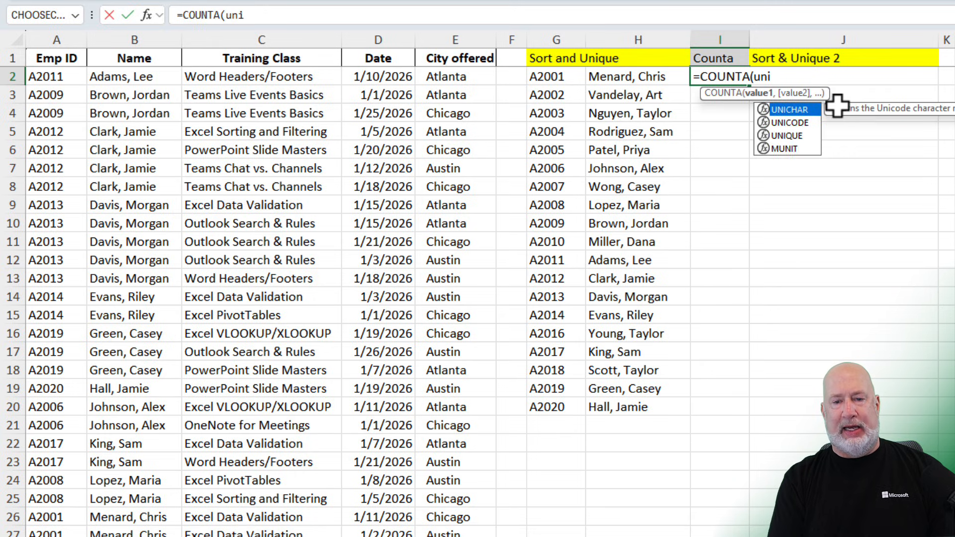
text(qu)
key(Tab)
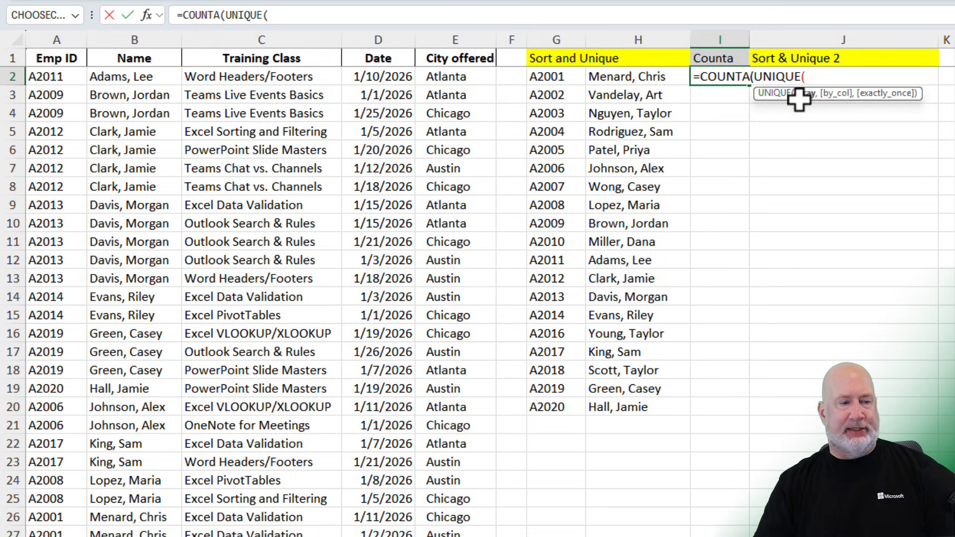
text(a2)
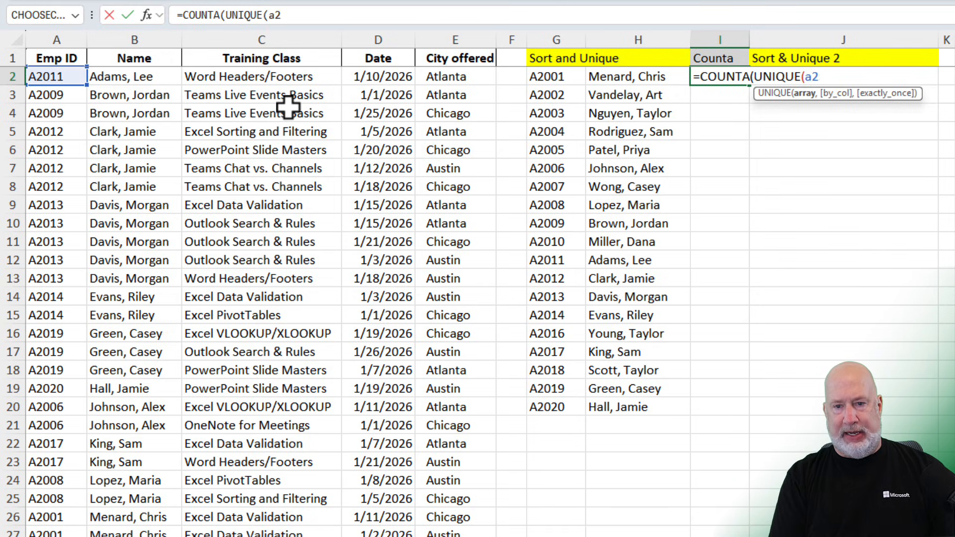
text(:a53)
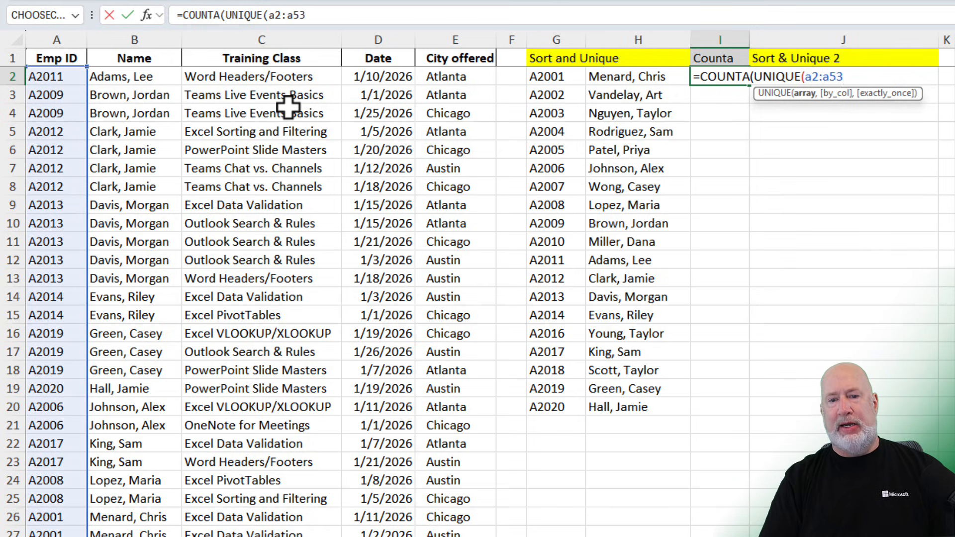
key(Return)
key(Return)
key(Up)
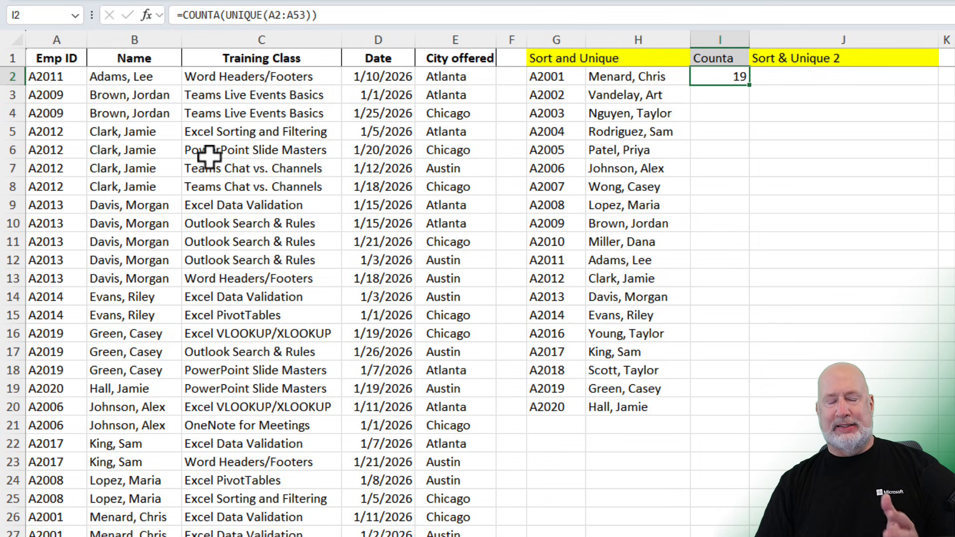
click(222, 134)
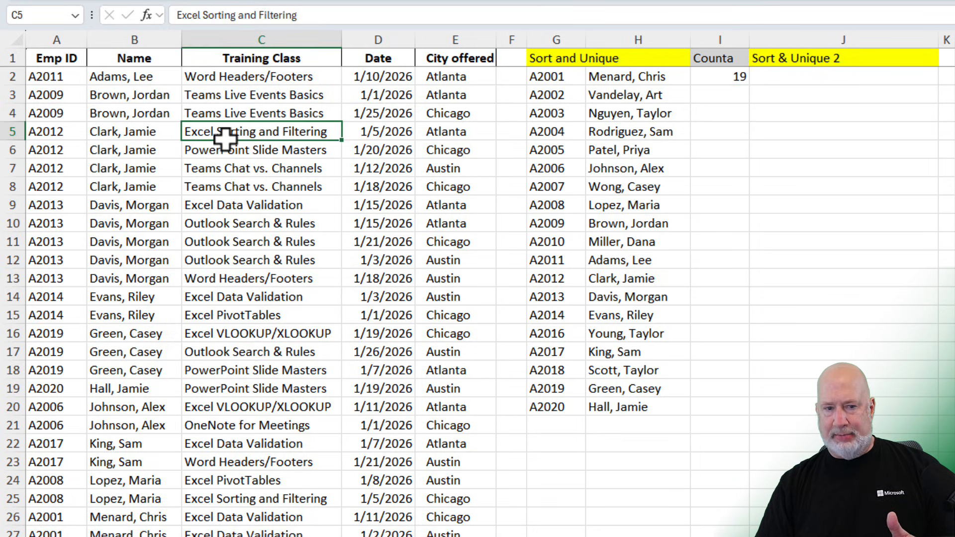
click(724, 80)
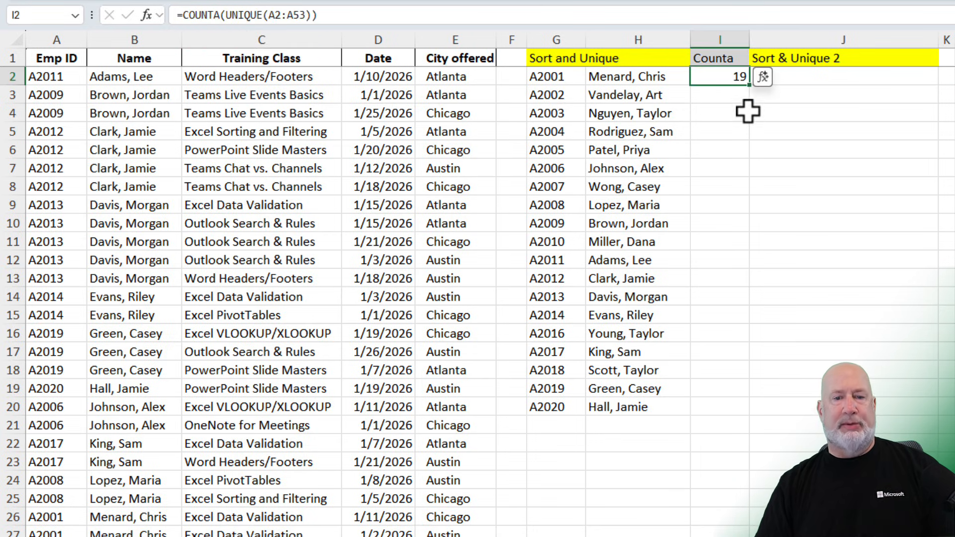
click(842, 79)
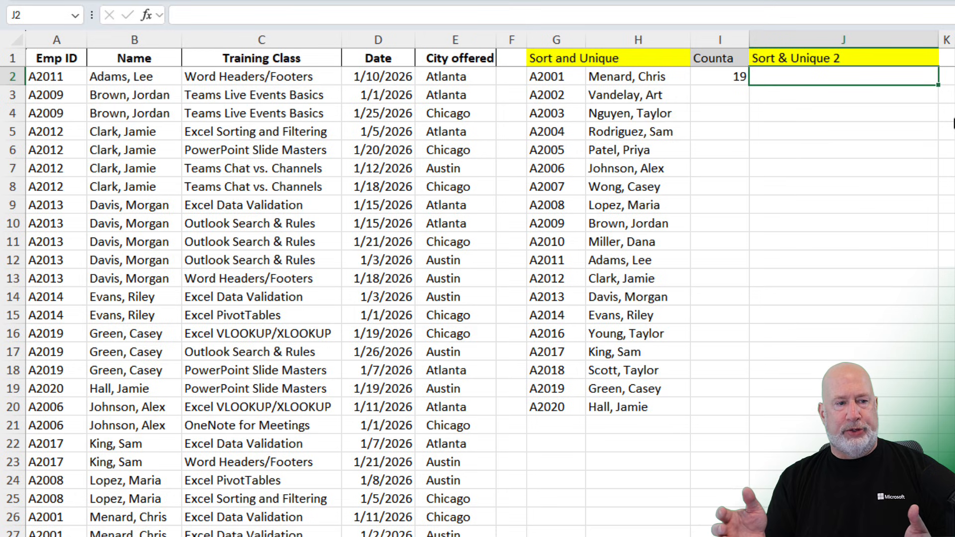
- Enter =UNIQUE(C2:C53) in J2 to list the unique training classes
key(F2)
text(=)
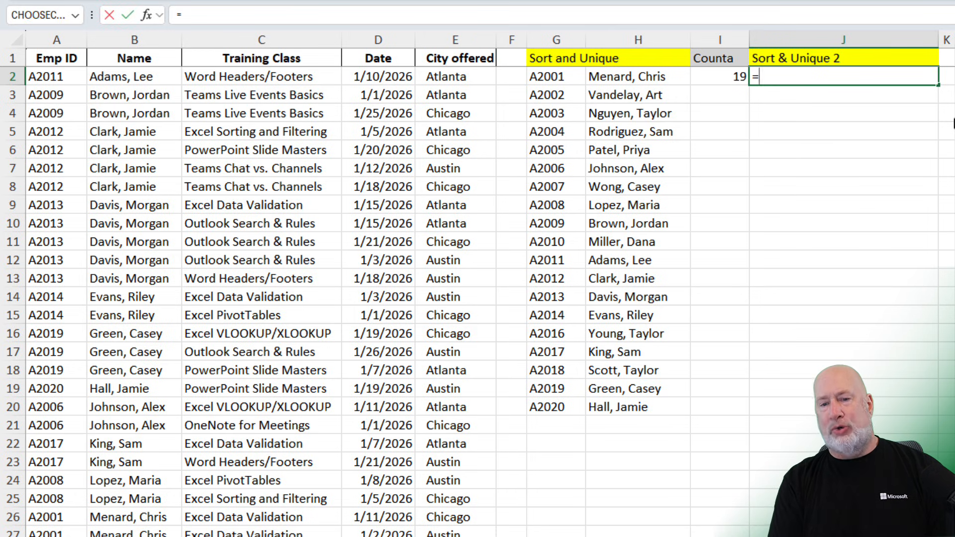
text(uni)
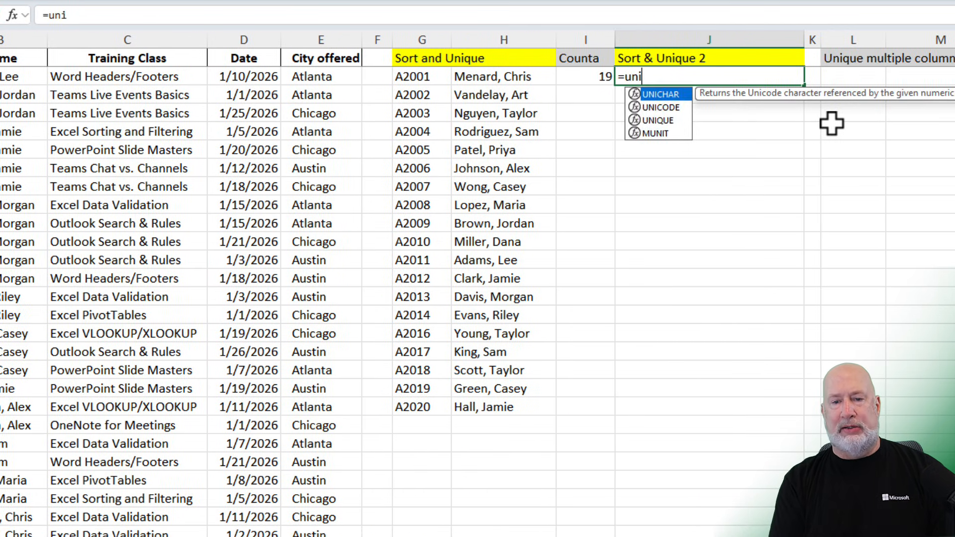
text(que)
key(Tab)
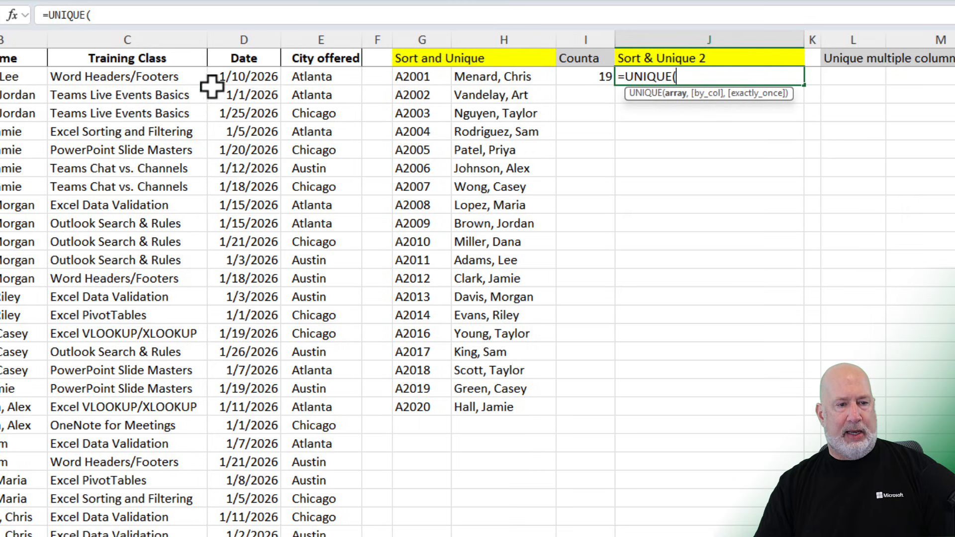
text(c2:c)
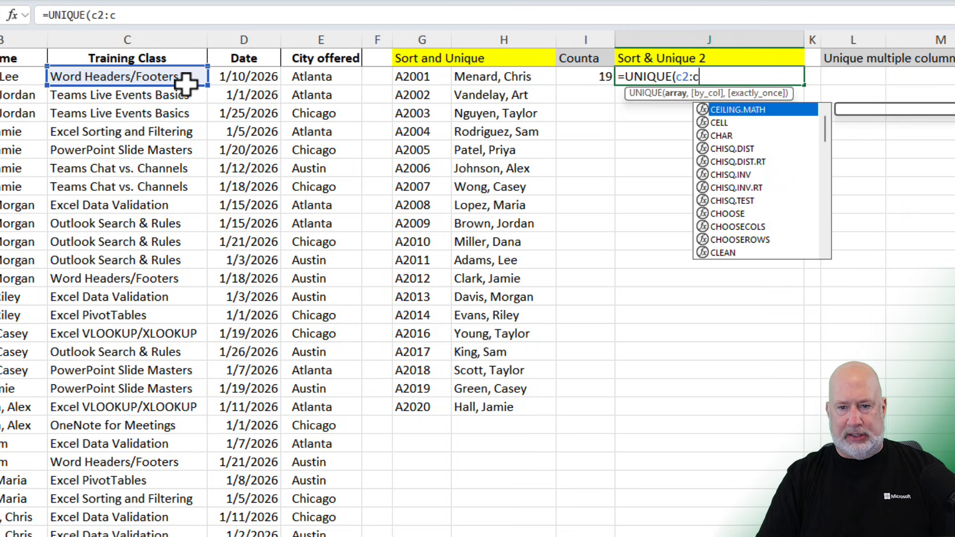
text(53))
key(Return)
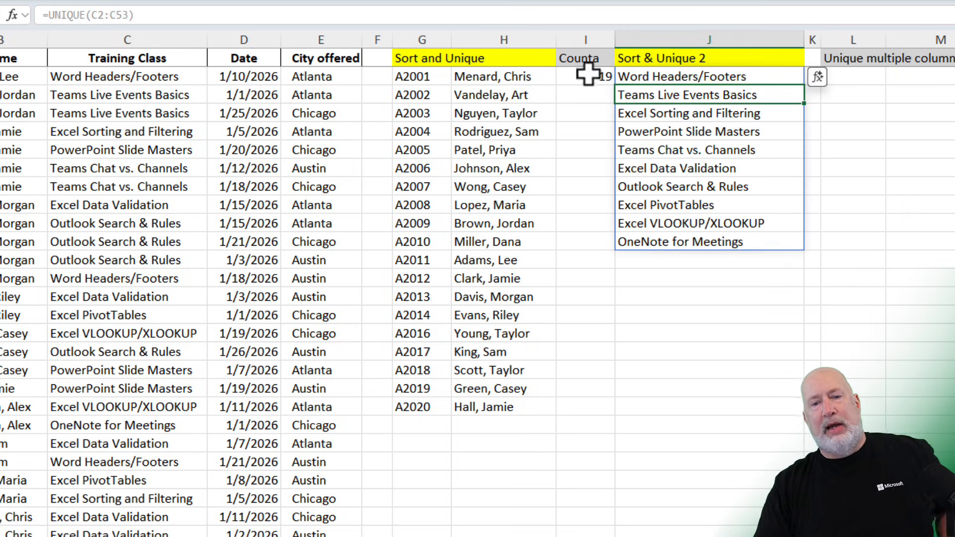
- Wrap the J2 formula inside SORT so the unique training classes are listed alphabetically
click(671, 76)
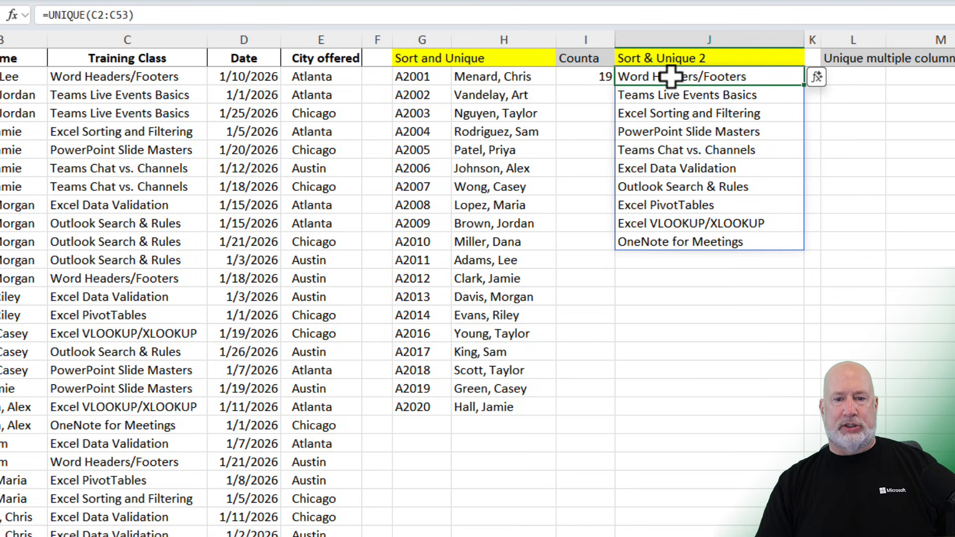
double_click(671, 76)
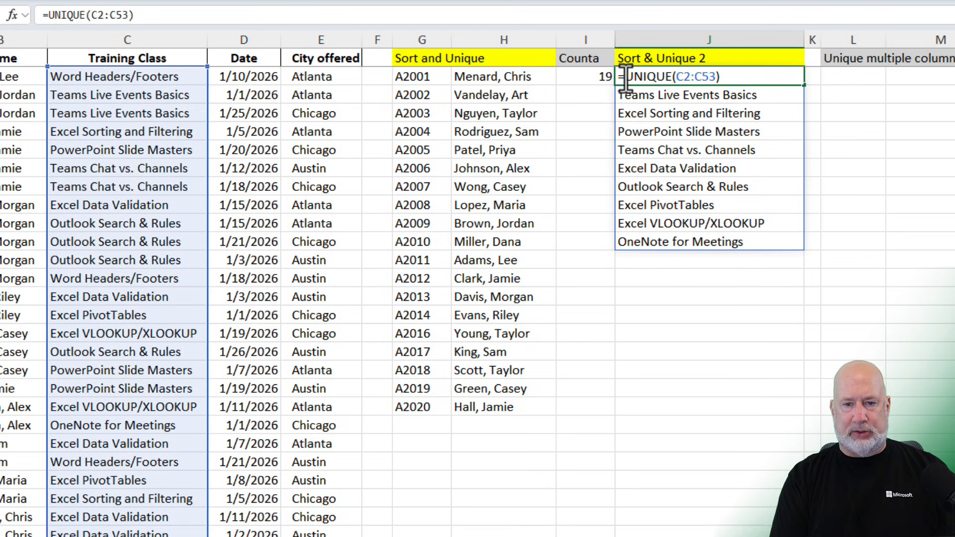
text(sort()
key(ctrl+Return)
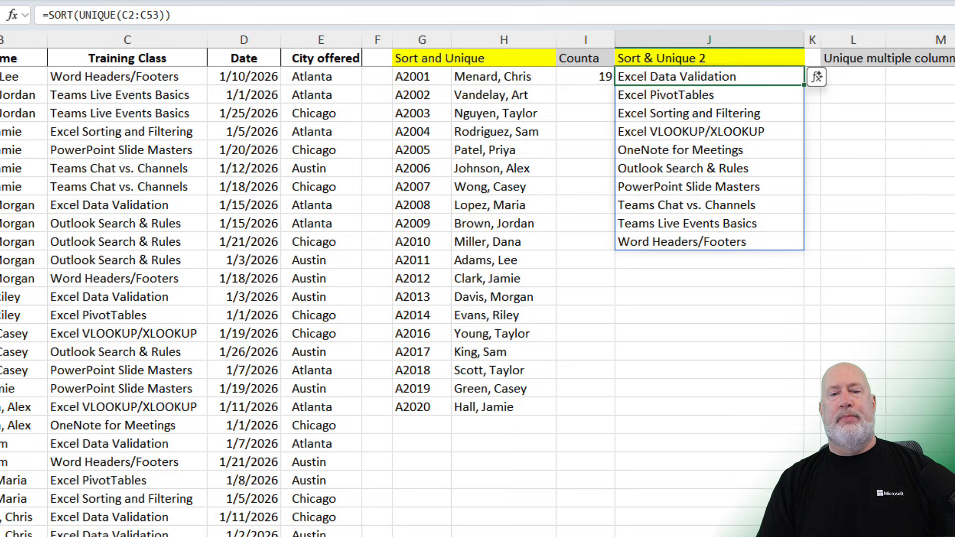
- Open the G2 formula to review its SORT and UNIQUE arguments, leaving it unchanged
click(867, 83)
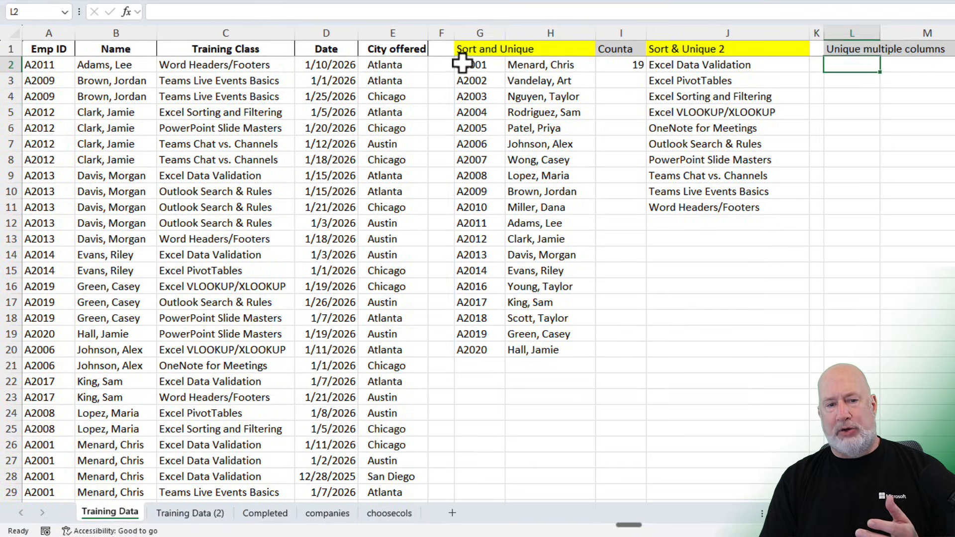
click(409, 73)
double_click(467, 63)
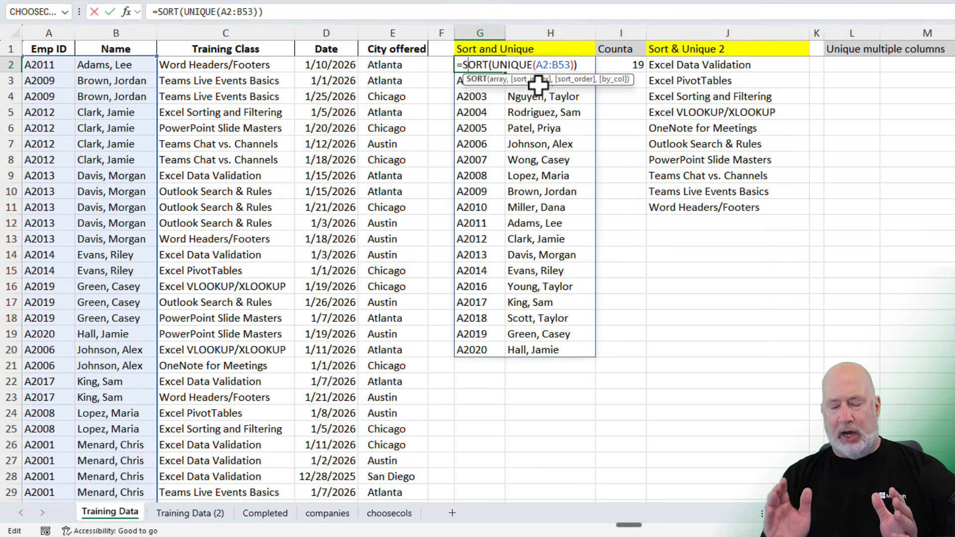
key(Escape)
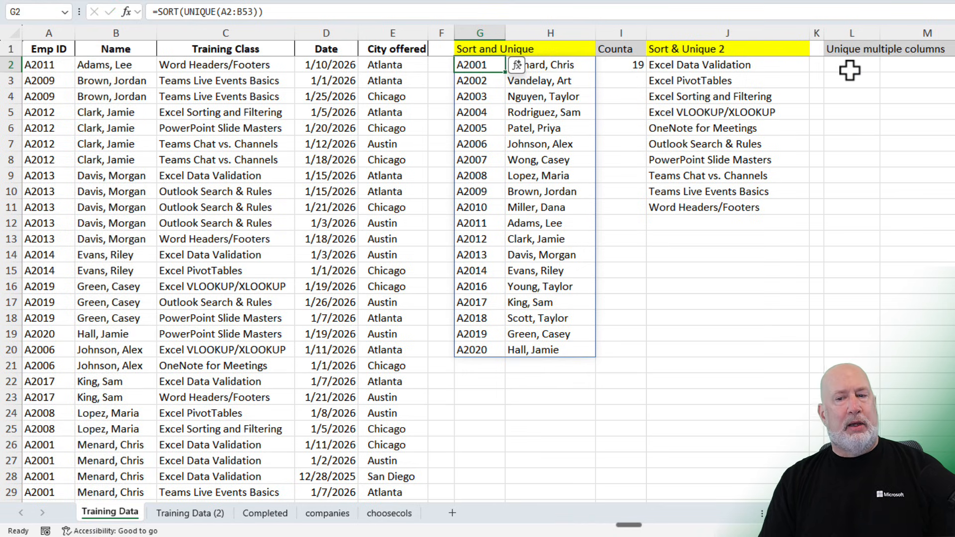
- Try entering =UNIQUE(A2:A53,E2:E53) in L2 to get unique values from two separate columns, then clear it
click(850, 64)
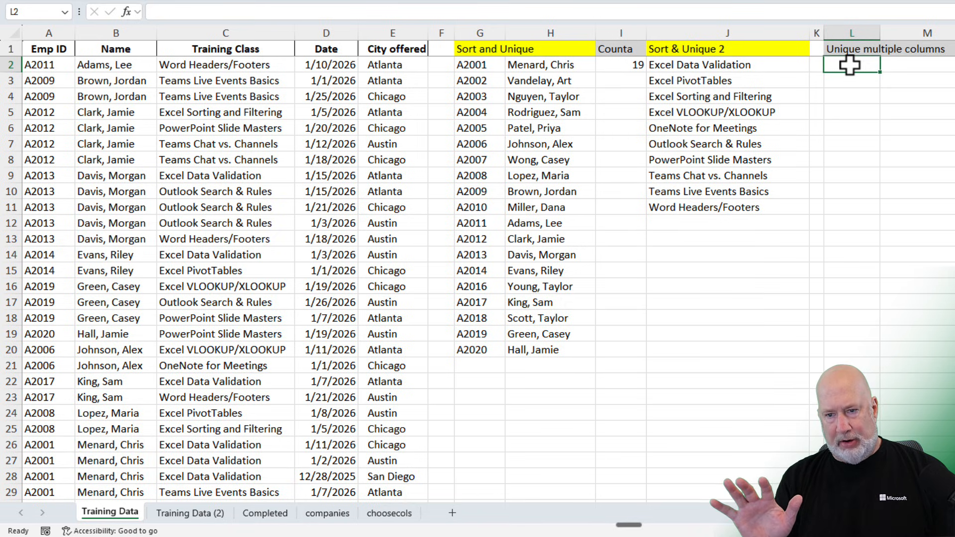
text(=)
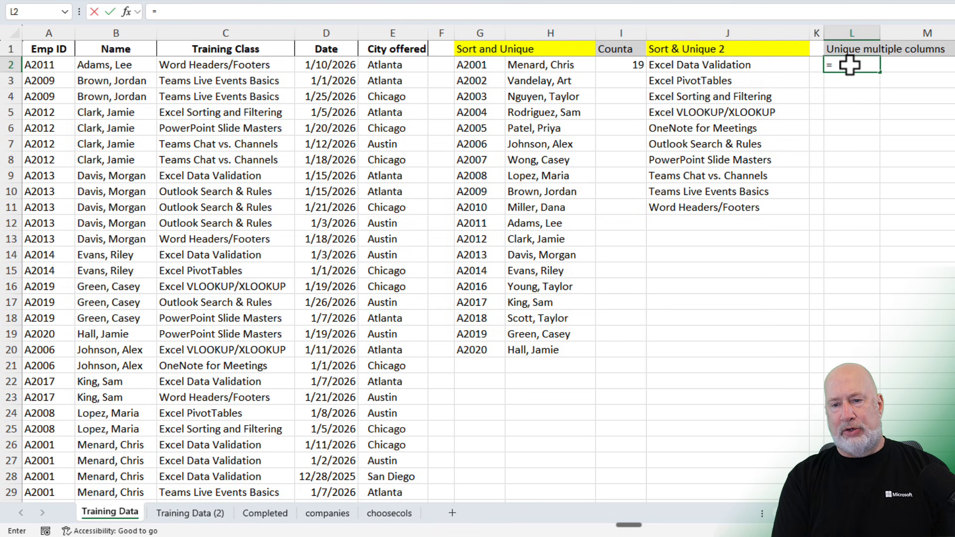
text(uniqu)
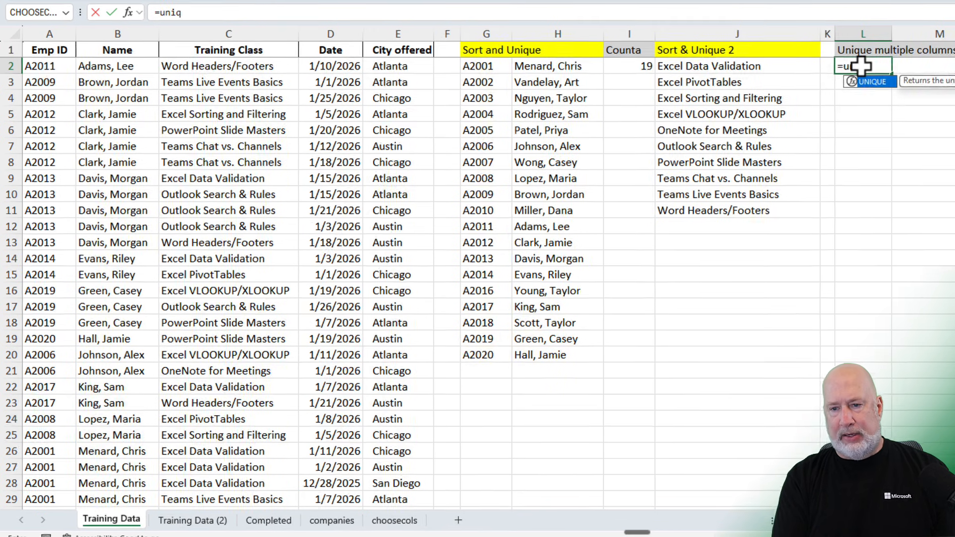
key(Tab)
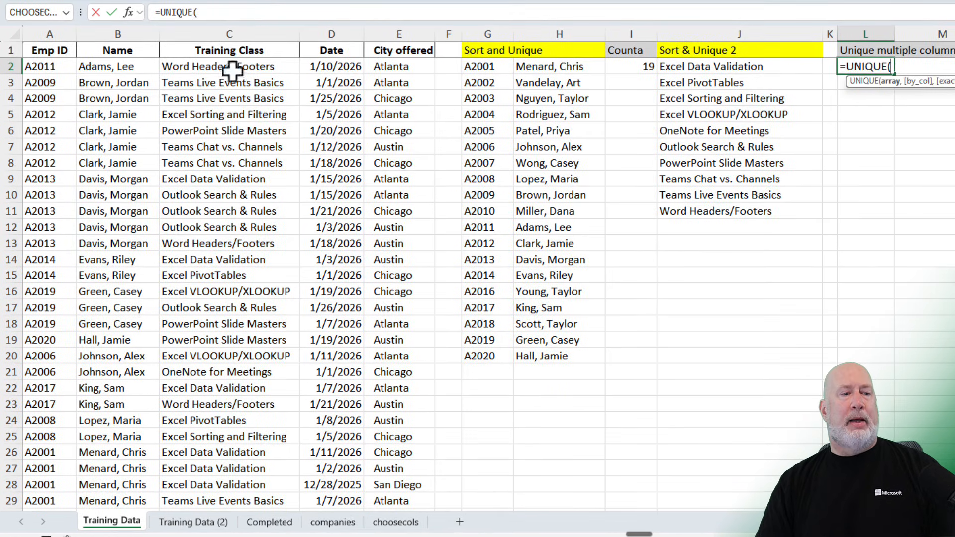
text(a)
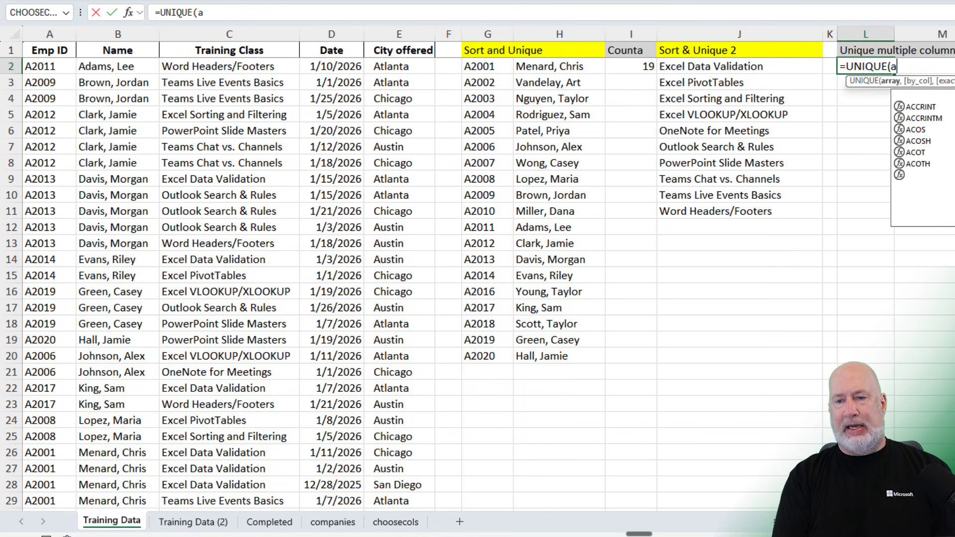
text(2:a53)
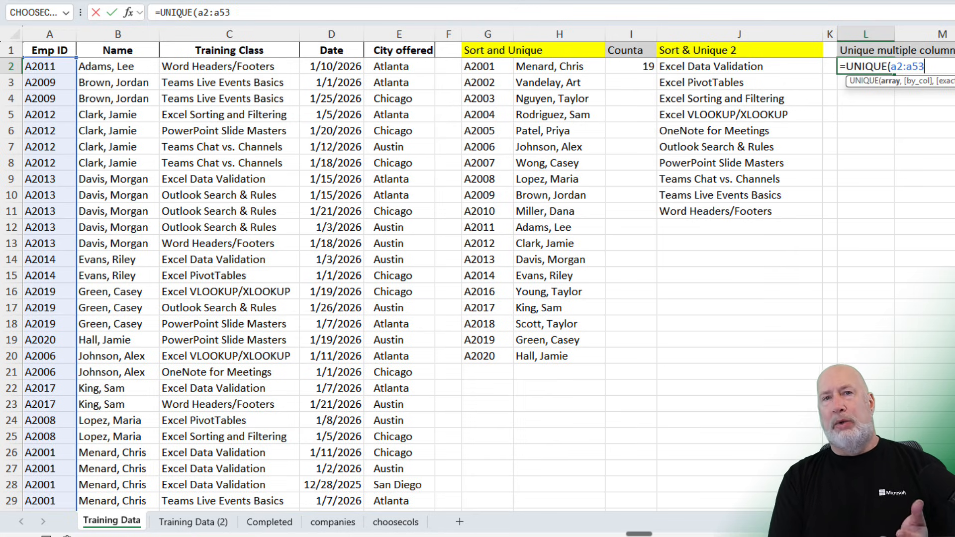
text(,)
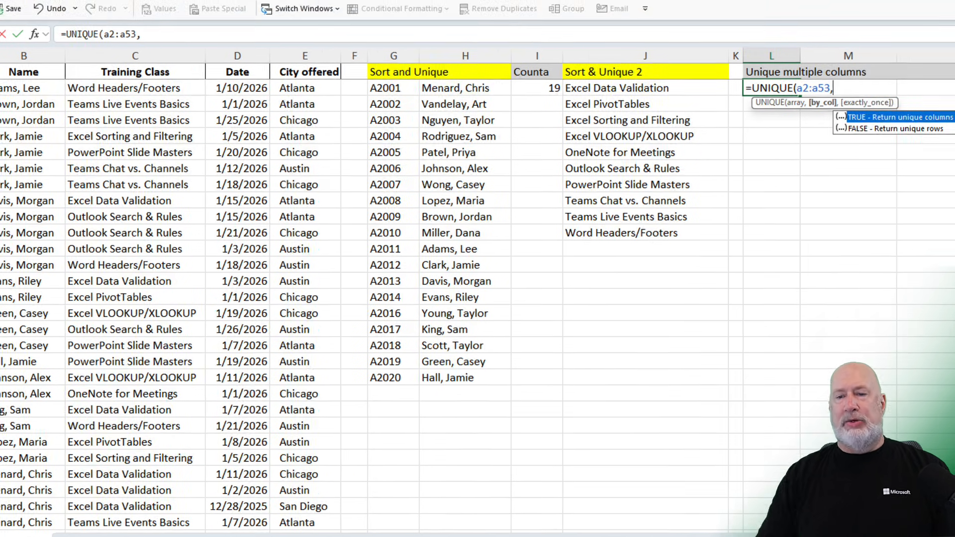
text(e2:)
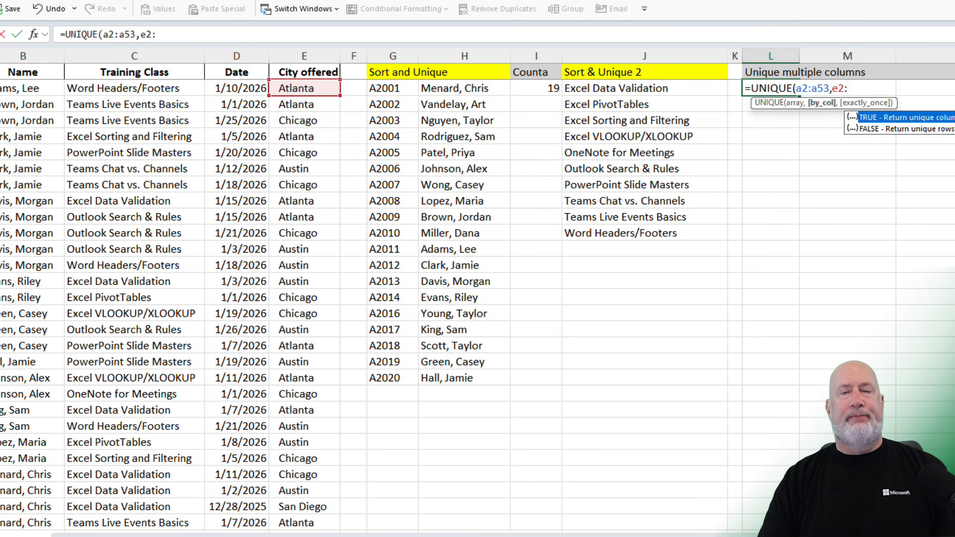
text(e53)
key(ctrl+Return)
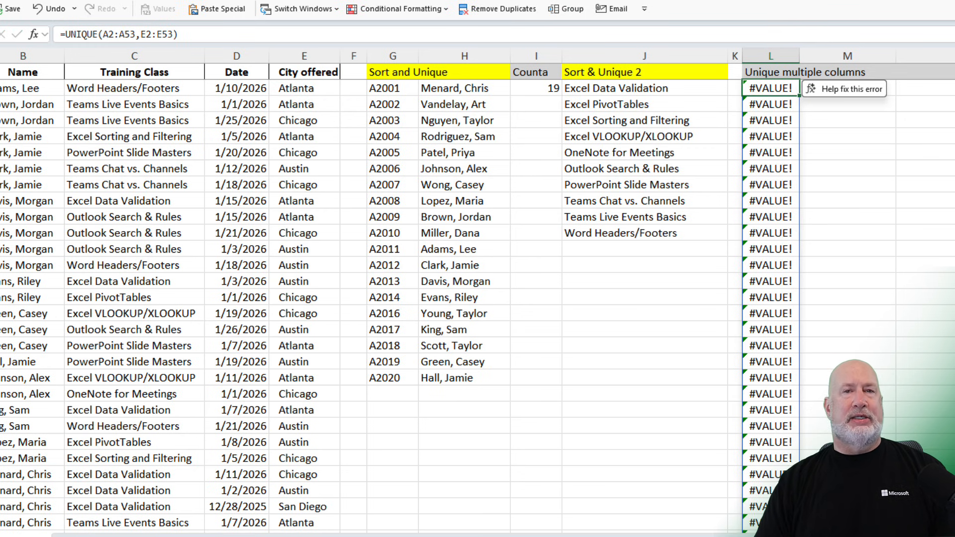
key(Delete)
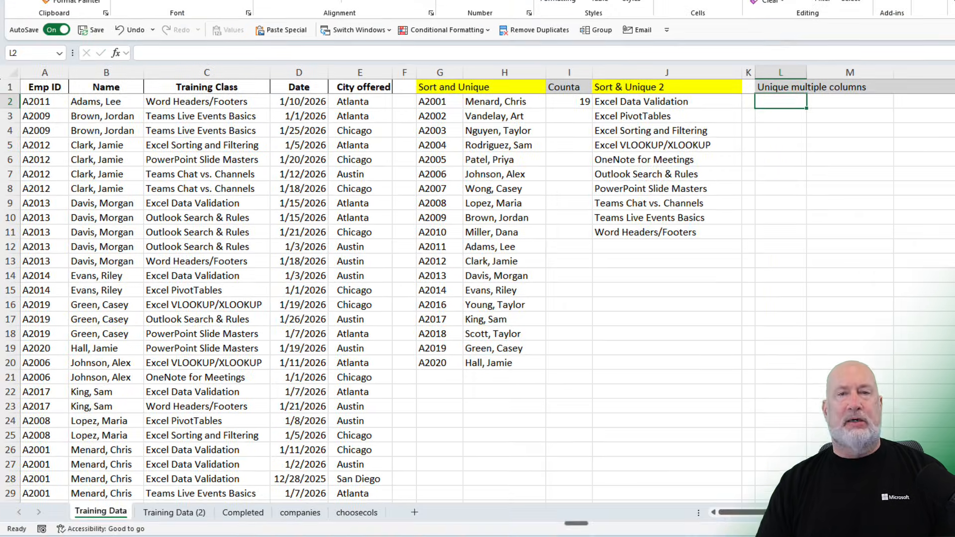
- Switch to the choosecols sheet and clear the existing formula in G2
click(368, 516)
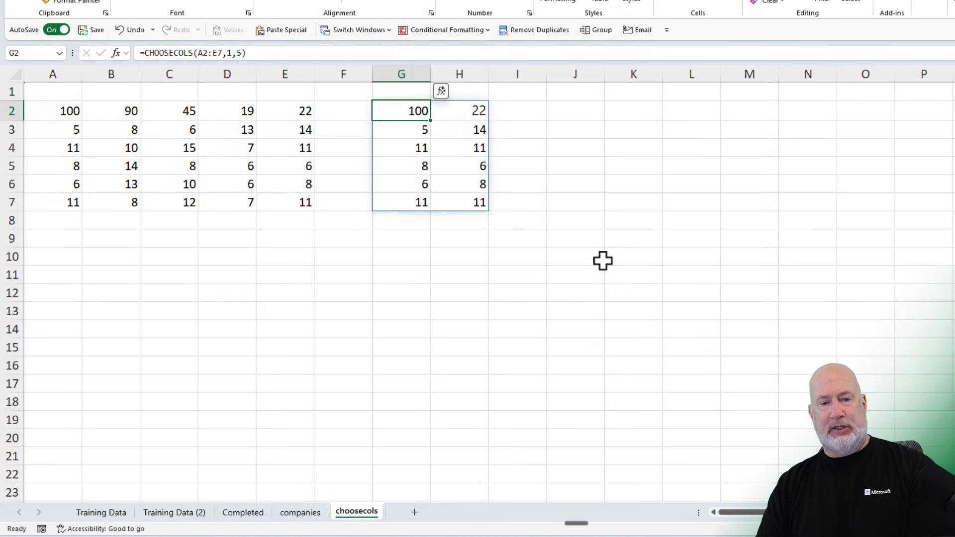
key(Delete)
scroll(697, 309, up, 1)
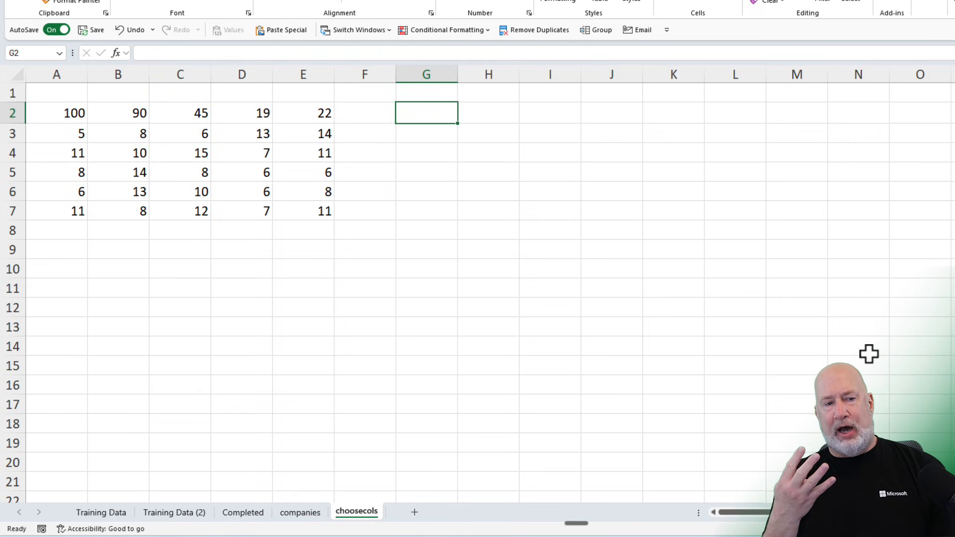
- Enter =CHOOSECOLS(A2:E7,1,4) in G2 to return the first and fourth columns of the data
text(=cho)
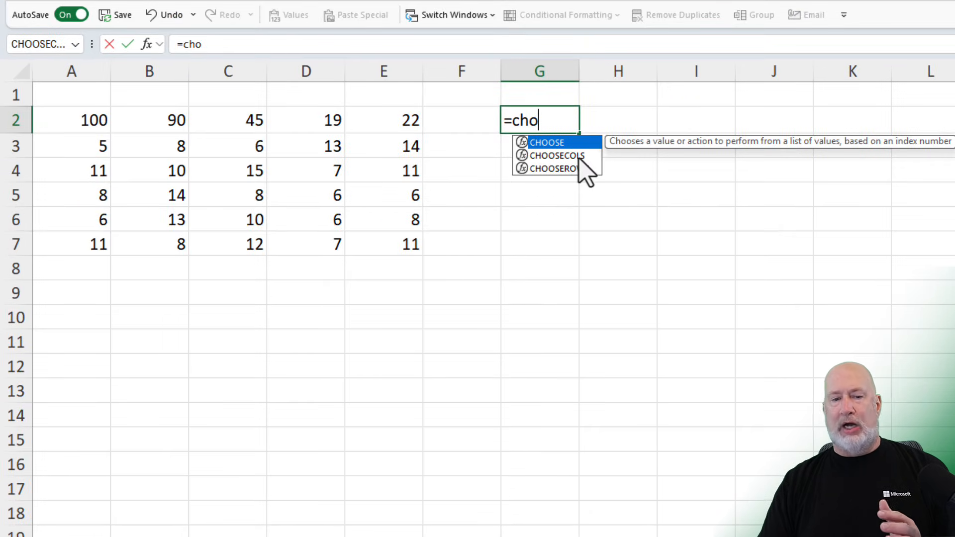
double_click(578, 156)
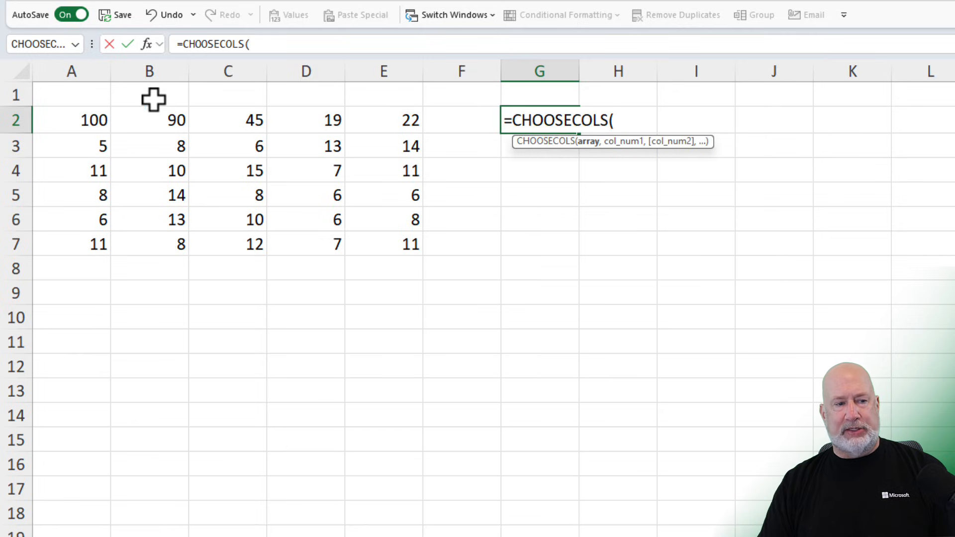
drag(91, 119, 374, 247)
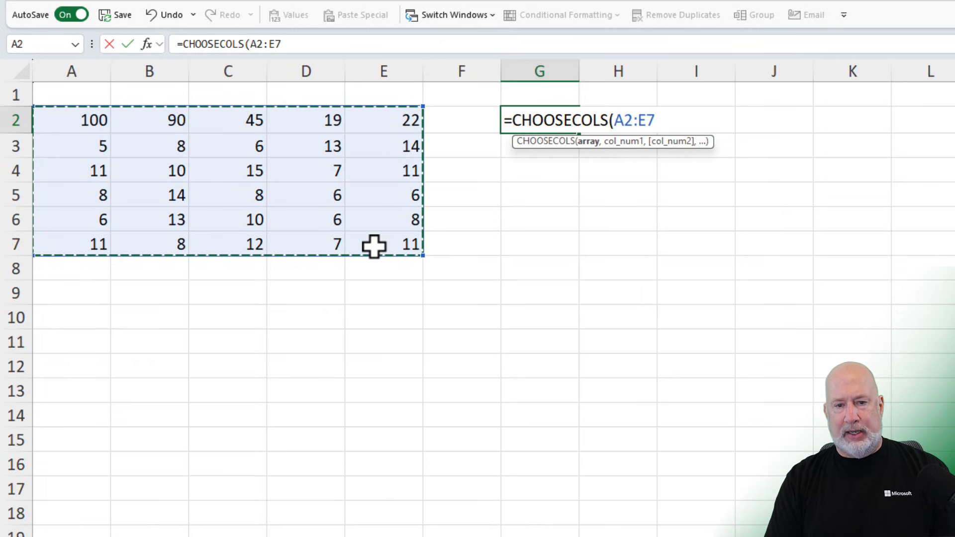
text(,)
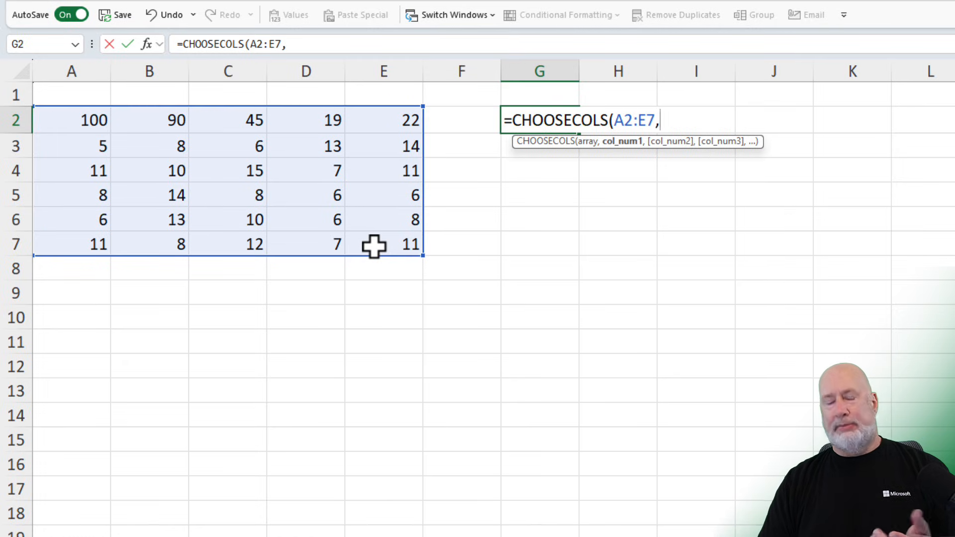
text(1)
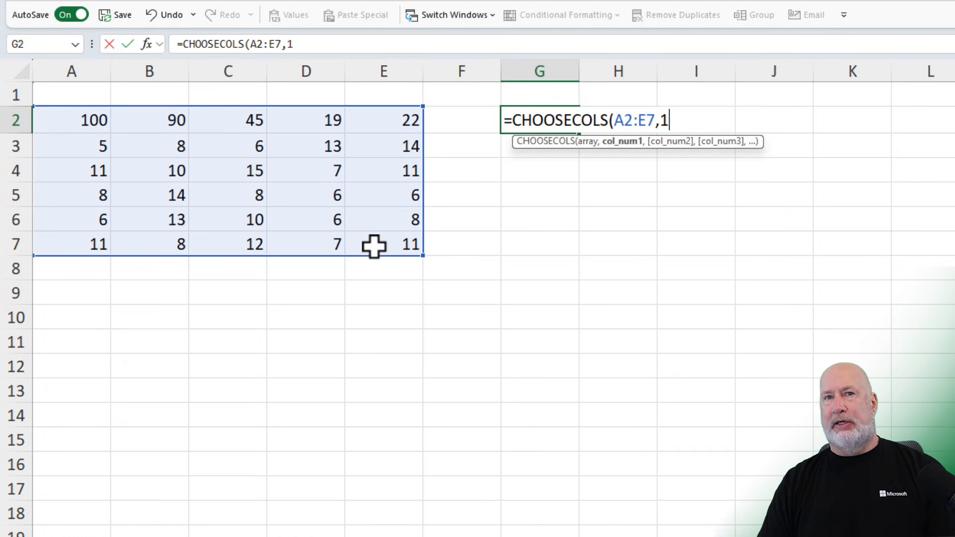
text(,)
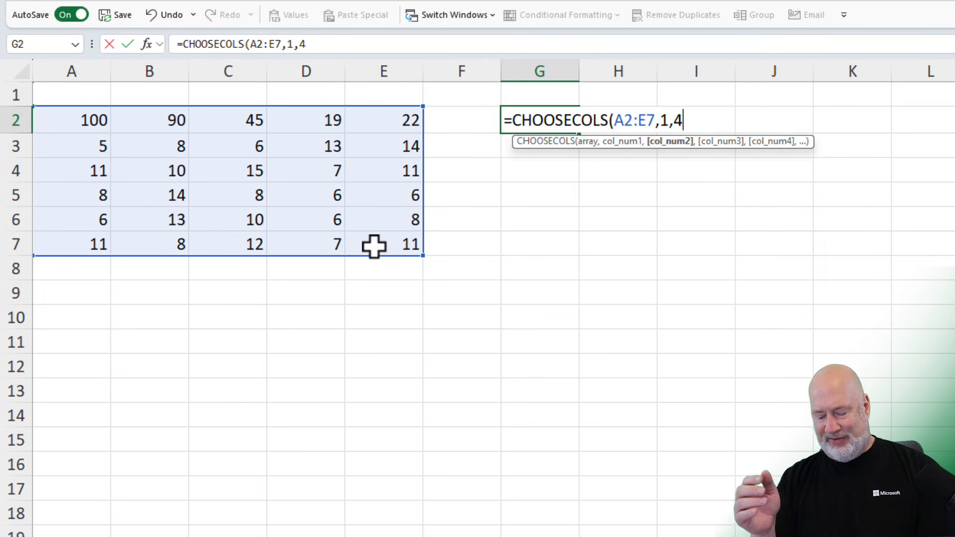
text(4)
key(Return)
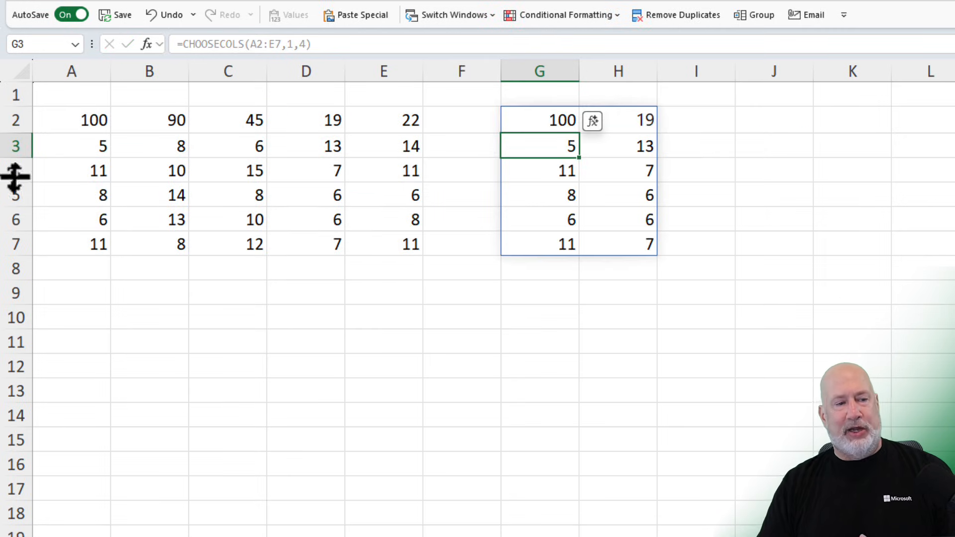
- Compare source columns A and D with the result, then extend the G2 formula to =CHOOSECOLS(A2:E7,1,4,5)
drag(70, 124, 74, 234)
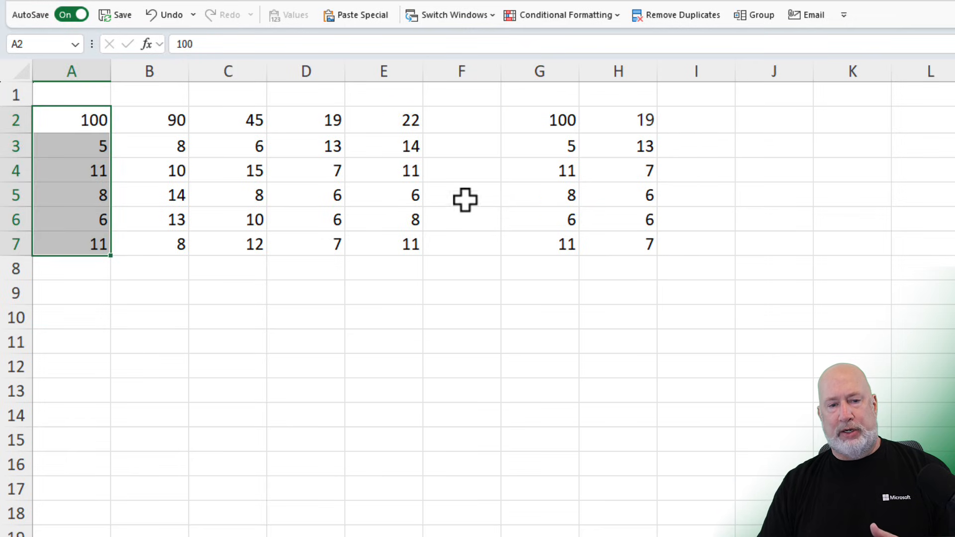
drag(535, 119, 539, 236)
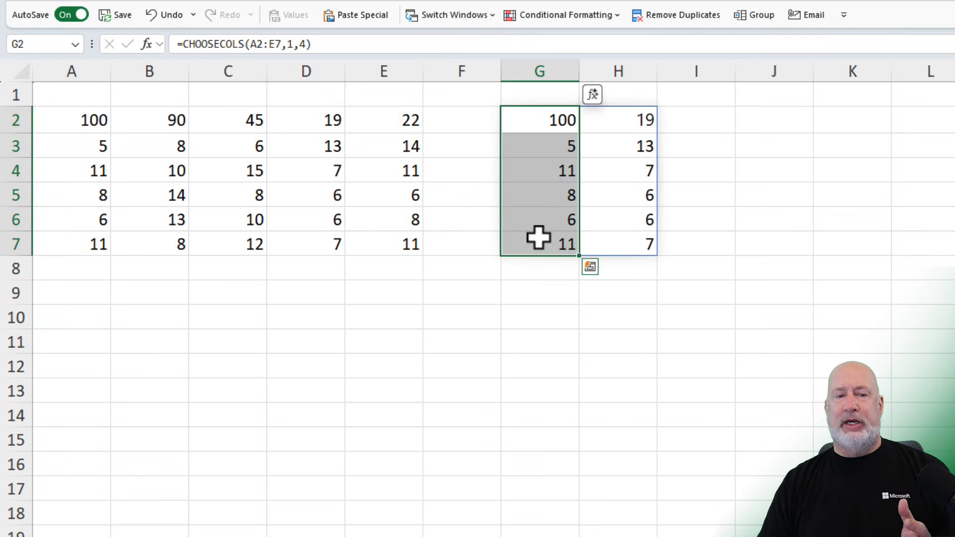
drag(320, 128, 324, 238)
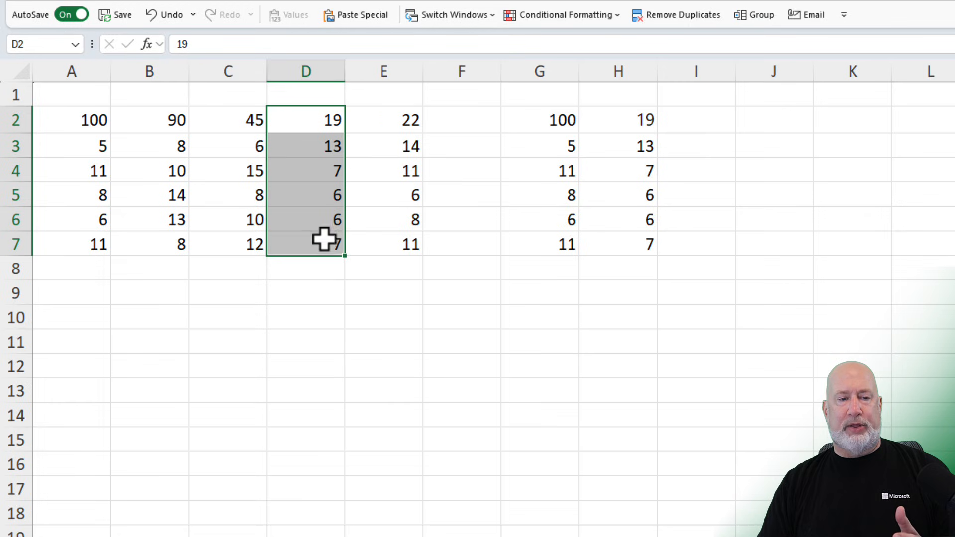
click(549, 116)
double_click(550, 115)
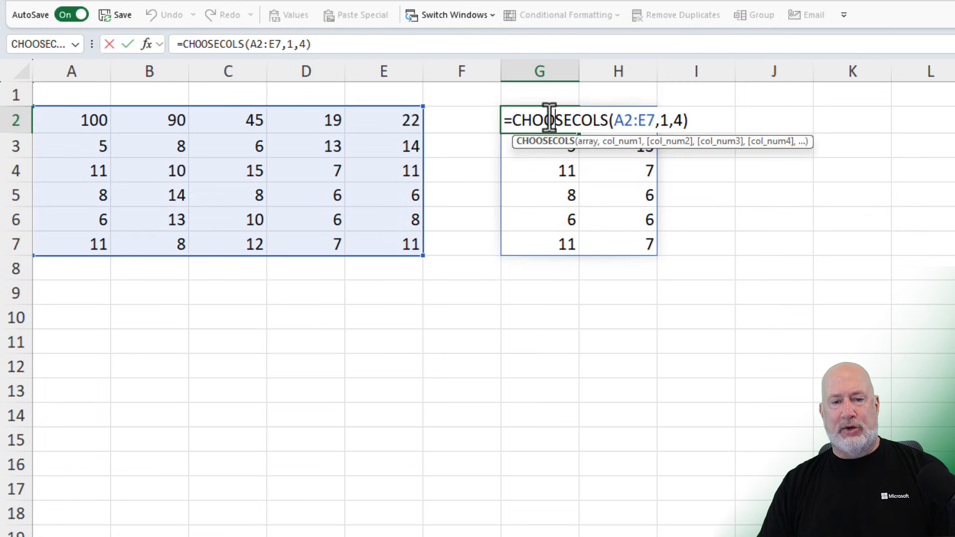
click(686, 124)
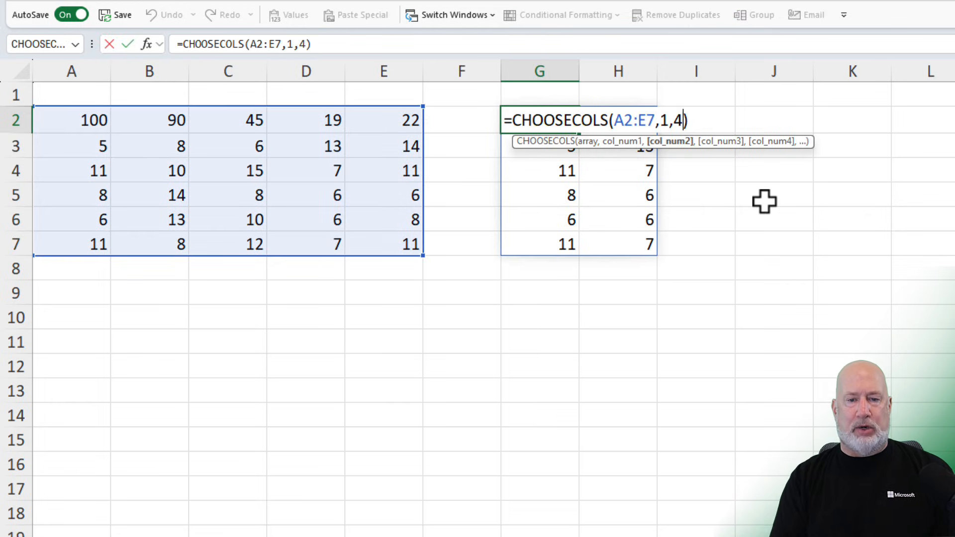
text(,5)
key(Return)
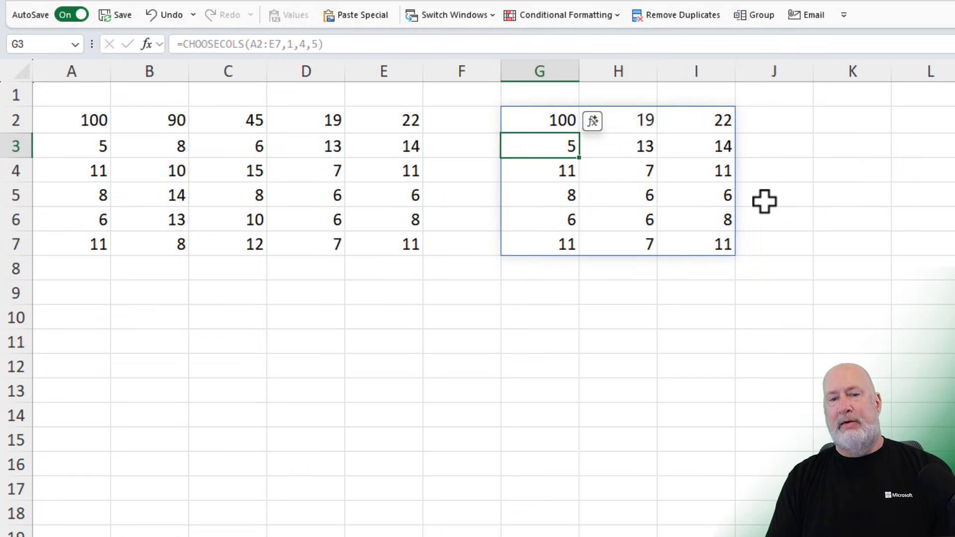
key(Up)
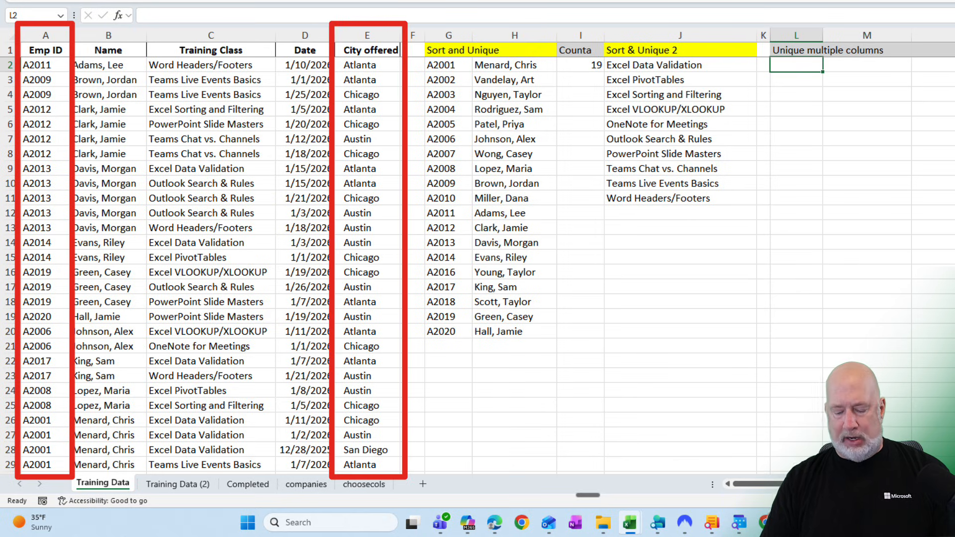
- On the Training Data sheet, enter =UNIQUE(CHOOSECOLS(A2:E53,1,5)) in L2 for unique ID and city pairs
text(=)
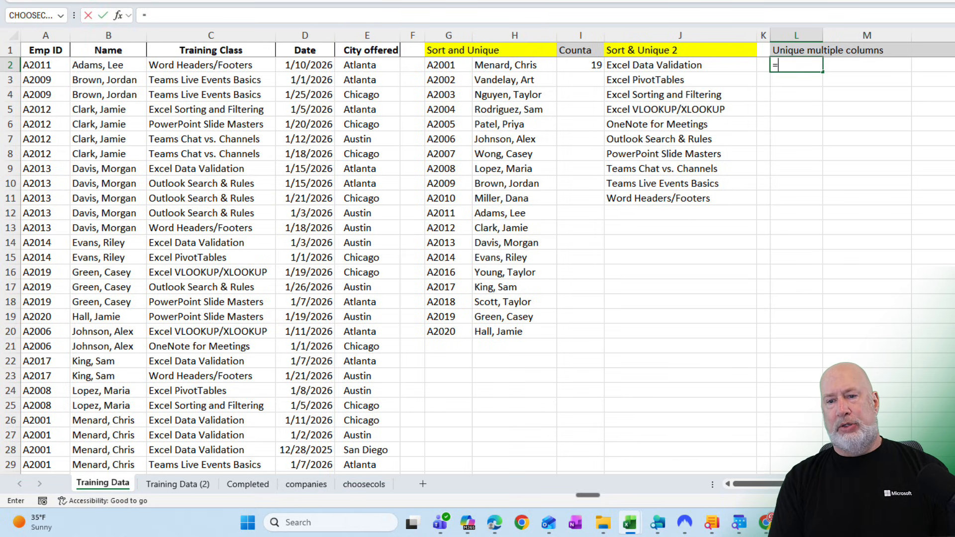
text(uni)
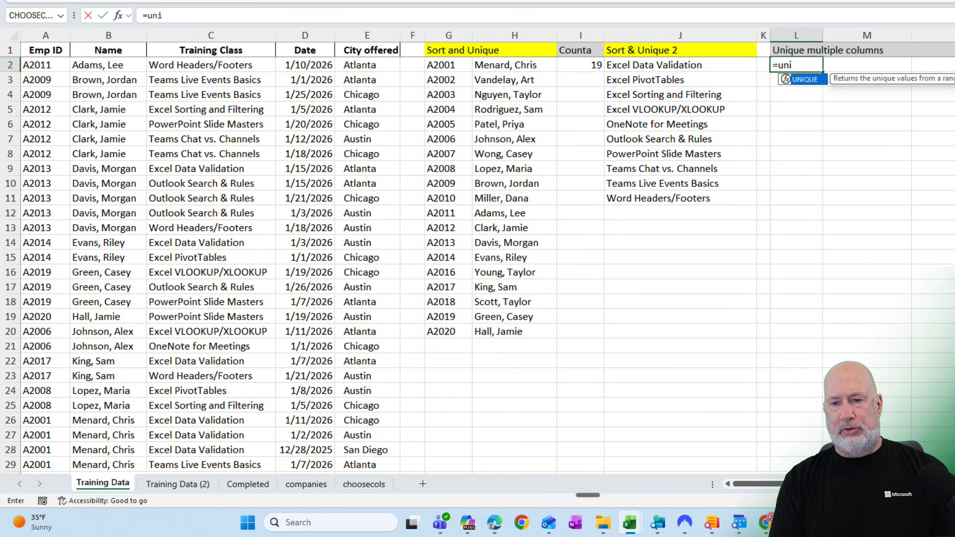
text(que)
key(Tab)
text(choos)
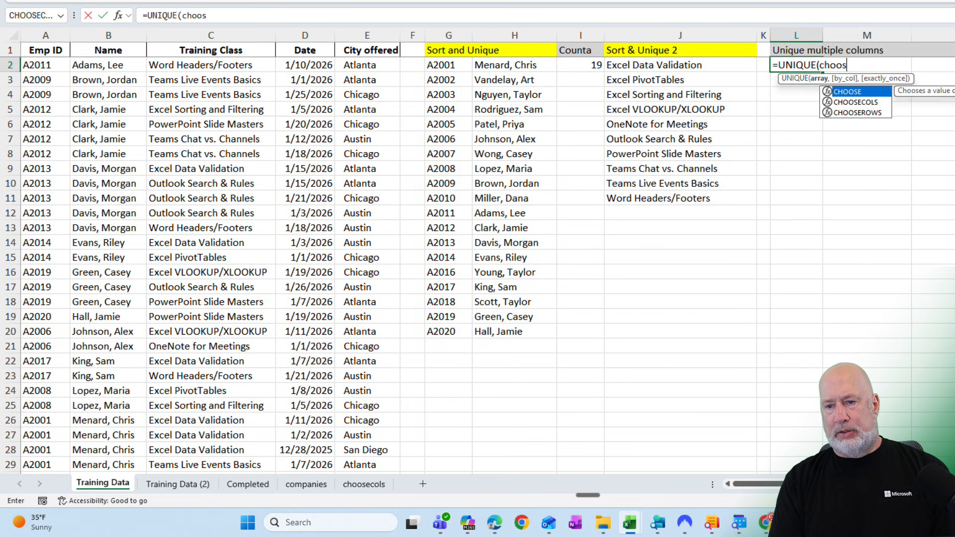
text(ecol)
key(Tab)
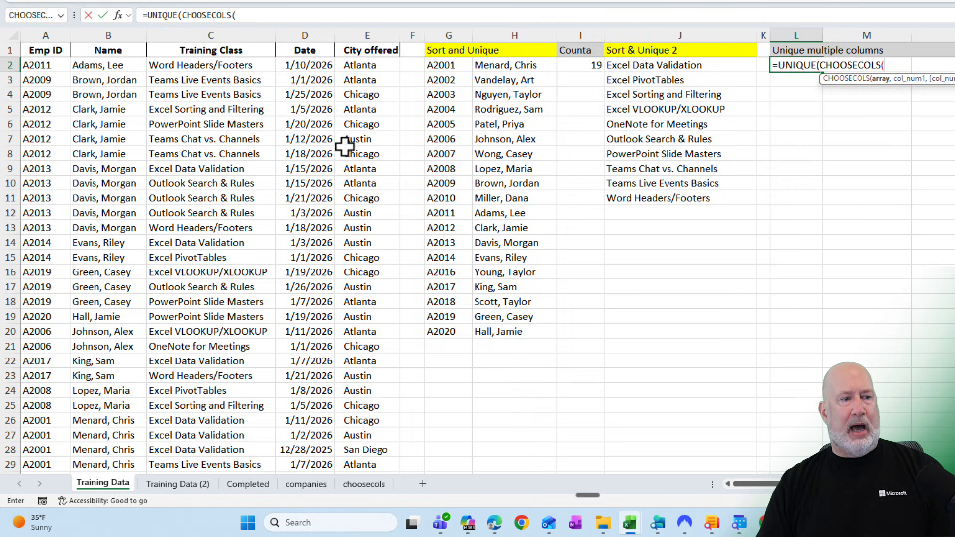
click(48, 66)
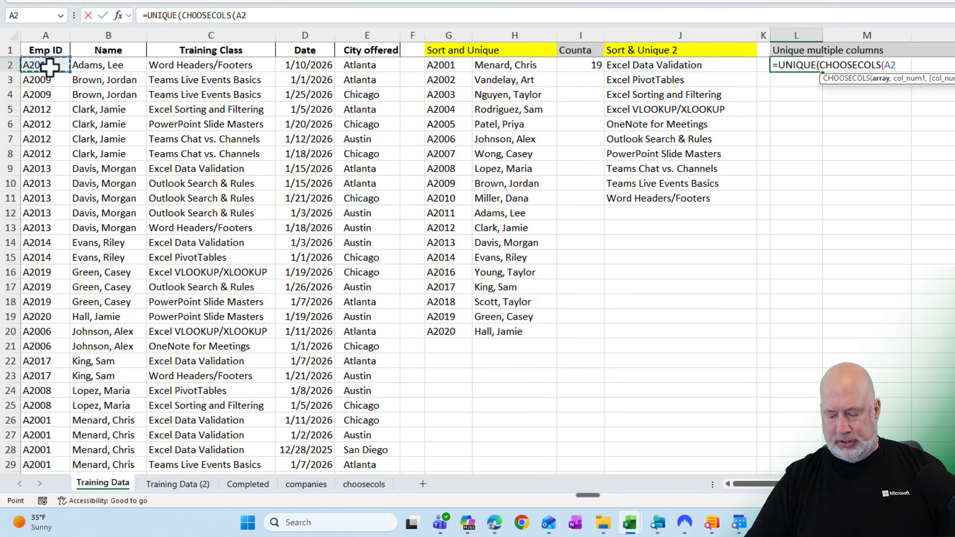
key(ctrl+shift+Right)
key(ctrl+shift+Down)
scroll(722, 214, up, 8)
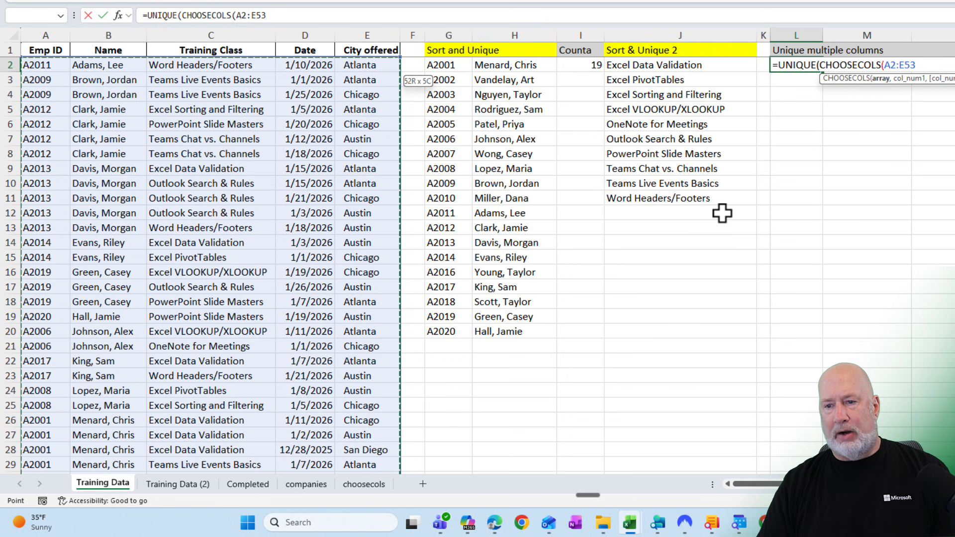
text(,)
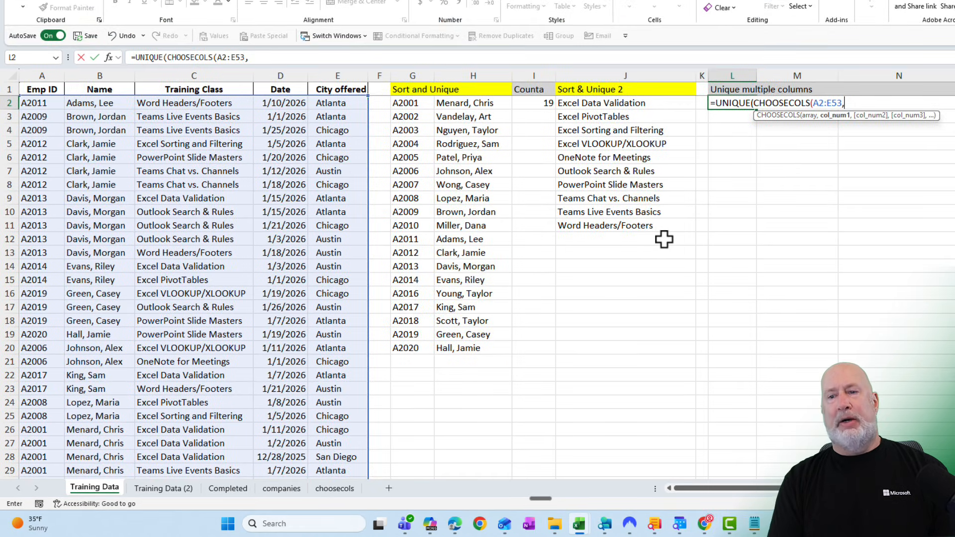
text(1,)
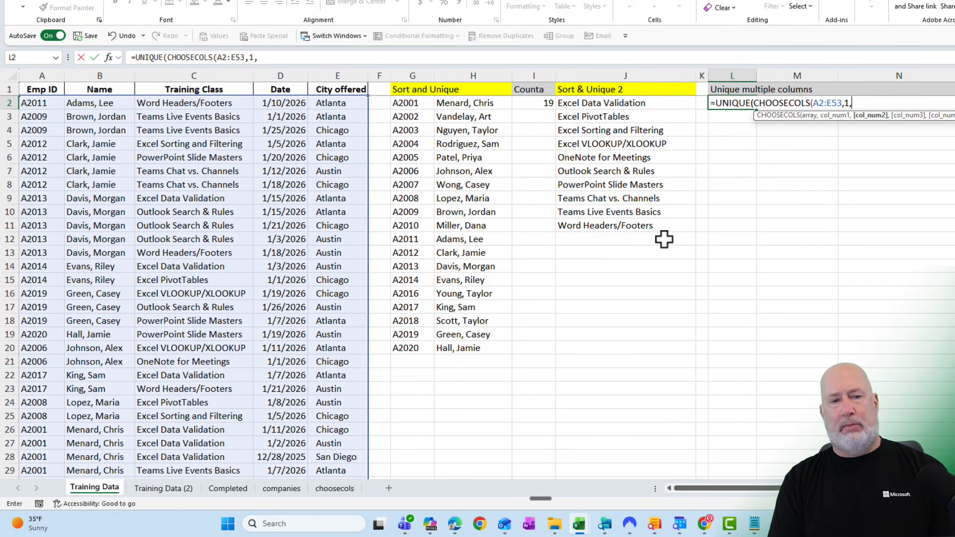
text(5))
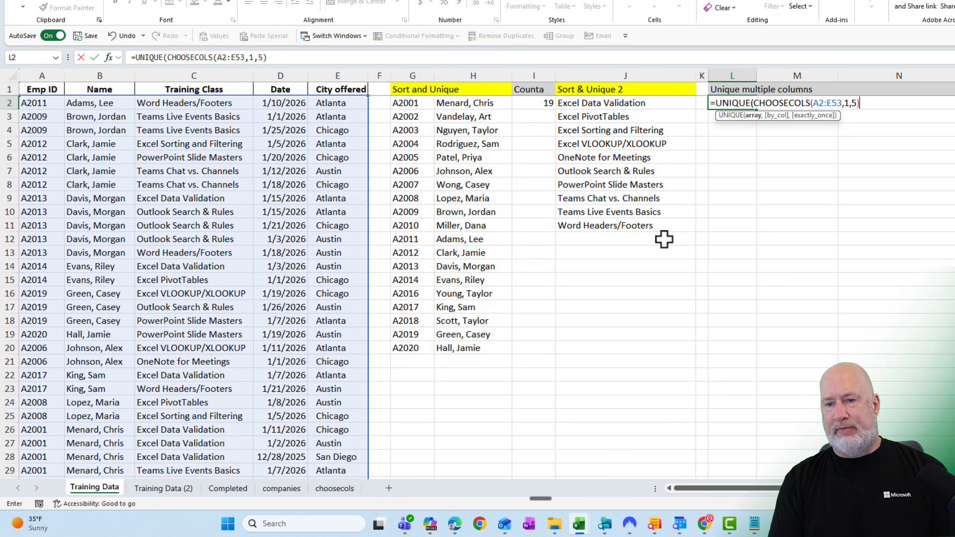
text())
key(Return)
click(740, 101)
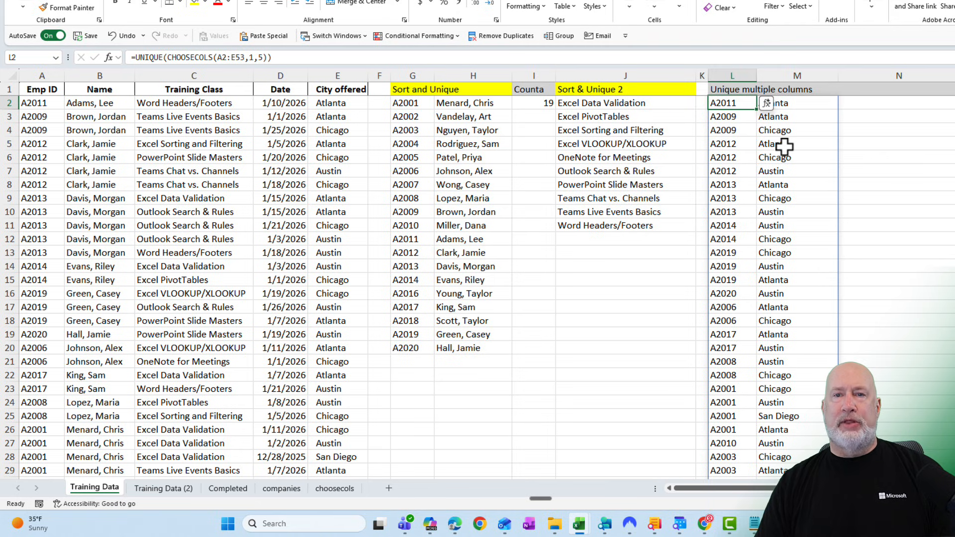
click(792, 102)
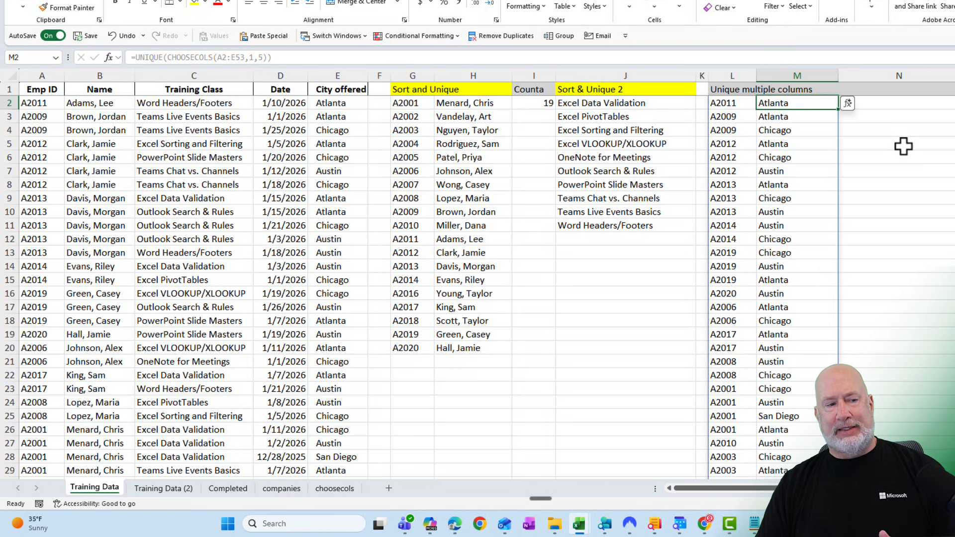
- Sort the training data by Emp ID from A to Z and inspect the duplicate rows for one employee
click(46, 100)
right_click(47, 98)
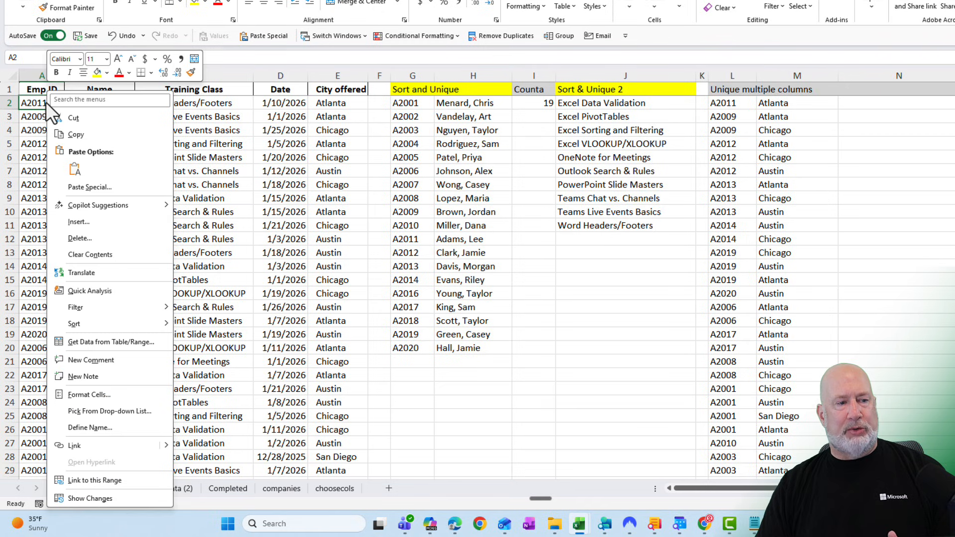
mouse_move(132, 325)
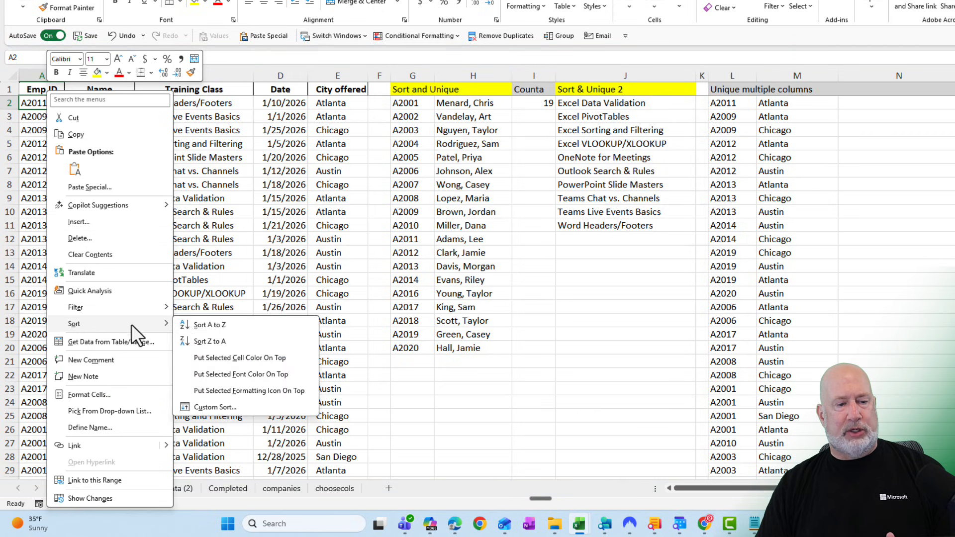
click(218, 323)
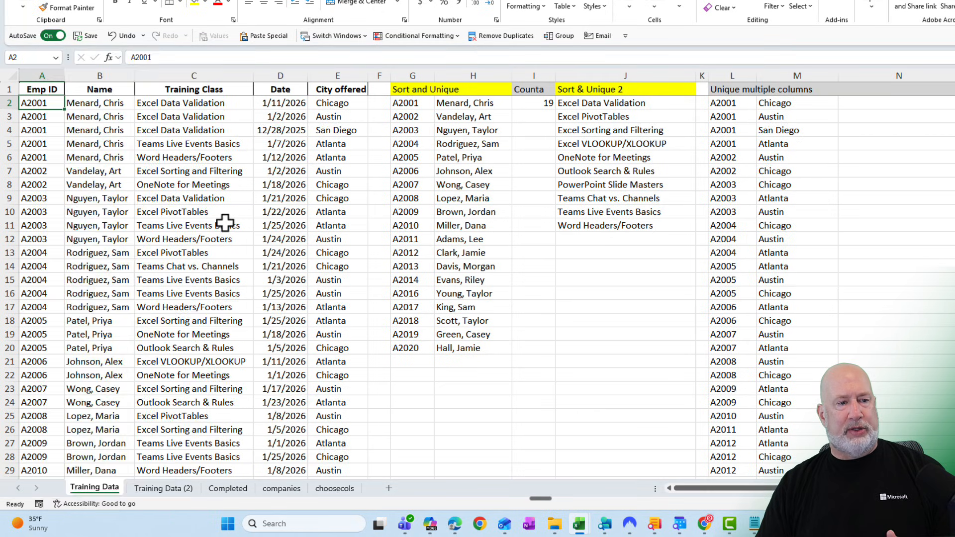
click(97, 144)
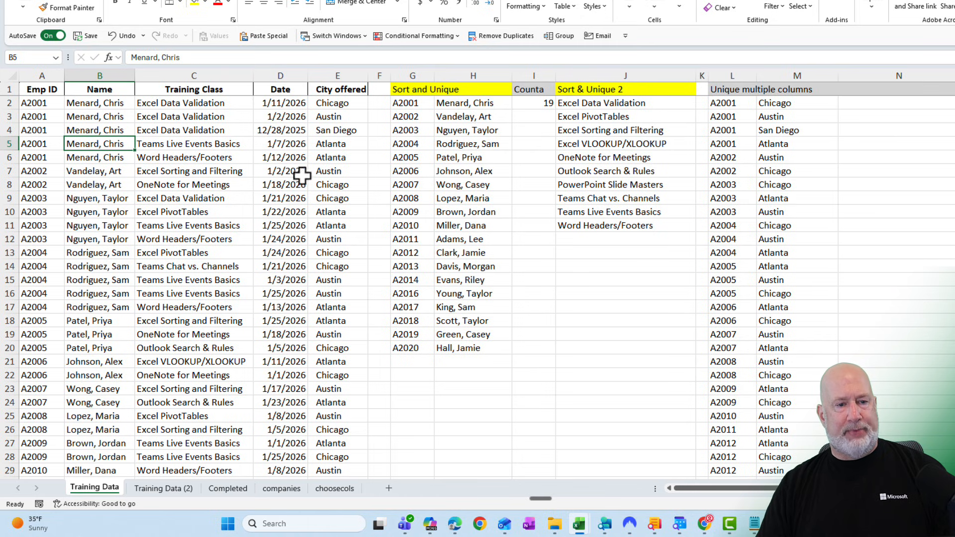
drag(333, 146, 52, 158)
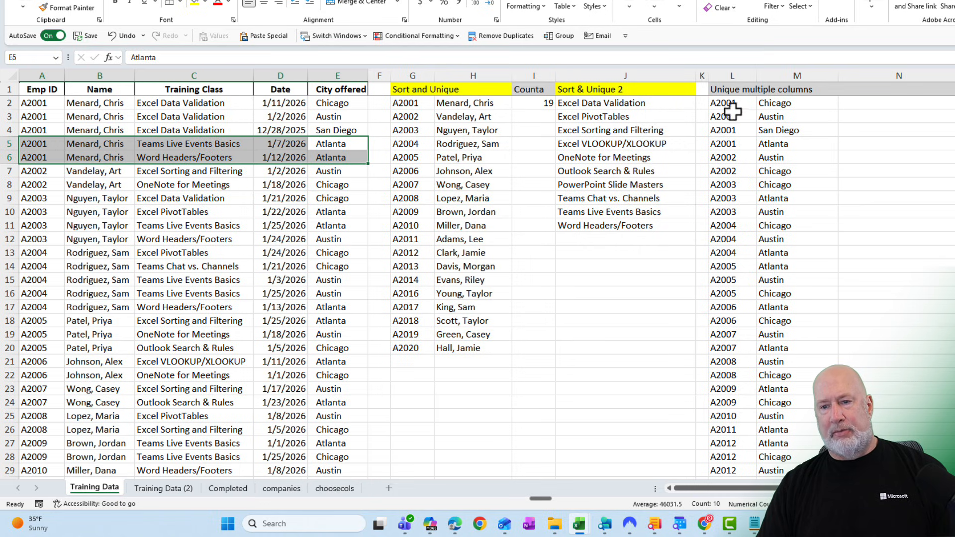
- Edit the L2 formula to =UNIQUE(CHOOSECOLS(A2:E53,1,2,5)) to include the Name column
click(772, 143)
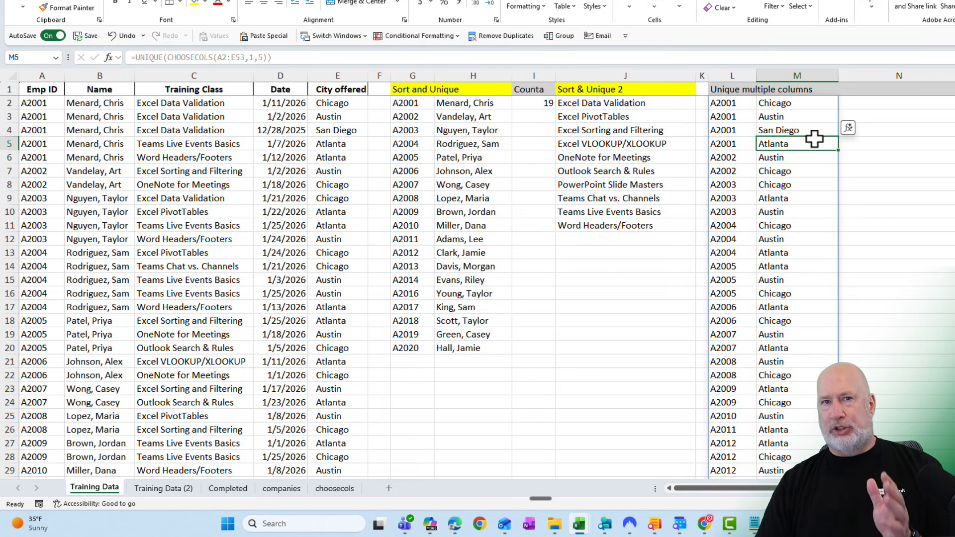
click(726, 102)
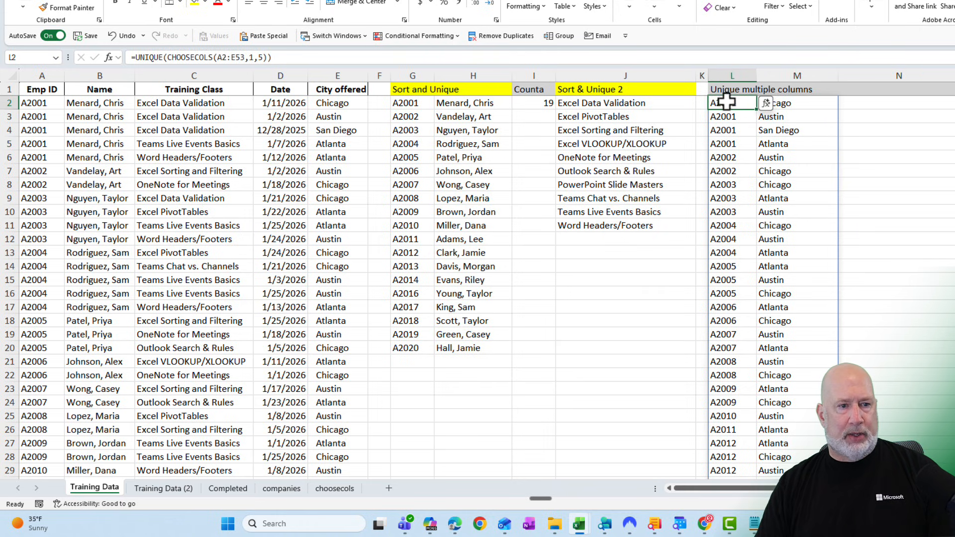
click(257, 58)
text(2,)
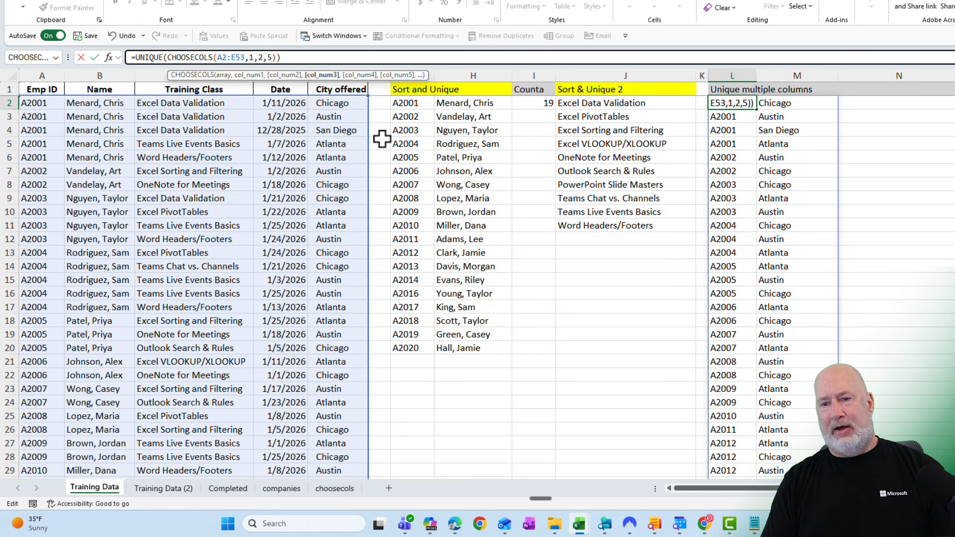
key(Return)
key(Up)
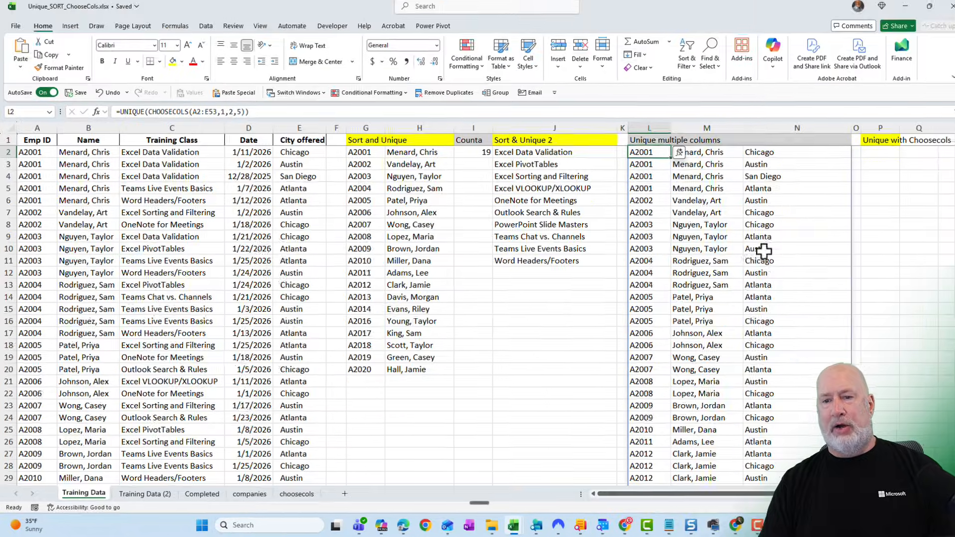
- Wrap the L2 formula in SORT, making it =SORT(UNIQUE(CHOOSECOLS(A2:E53,1,2,5)))
click(811, 213)
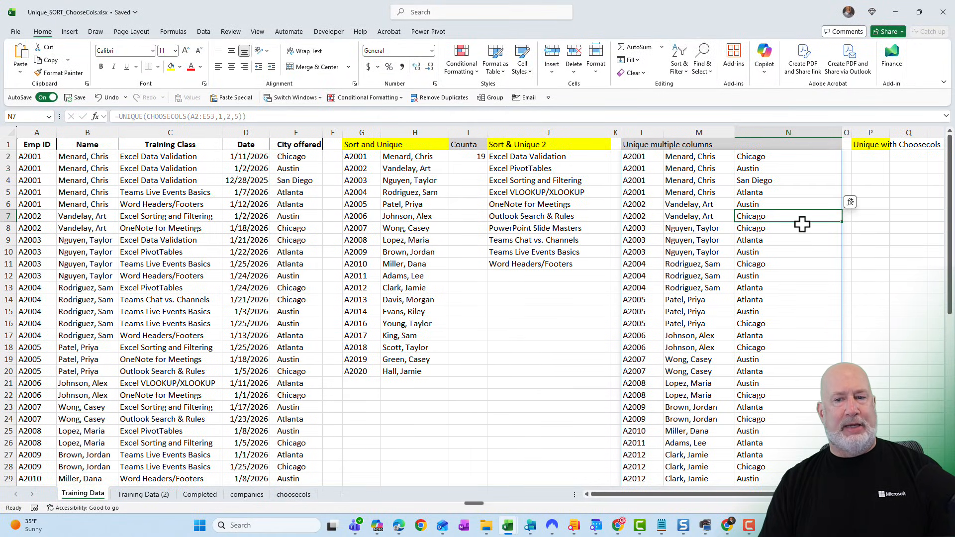
click(651, 158)
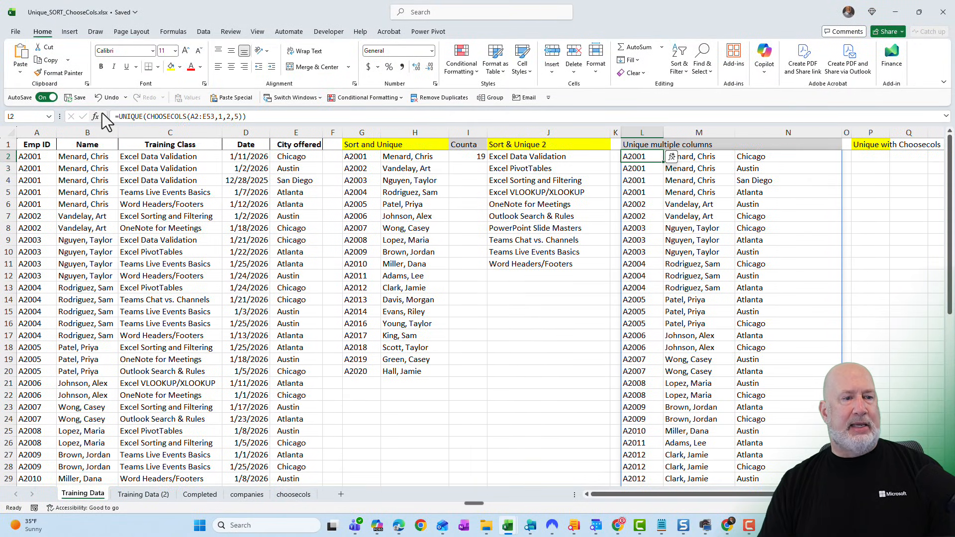
click(118, 117)
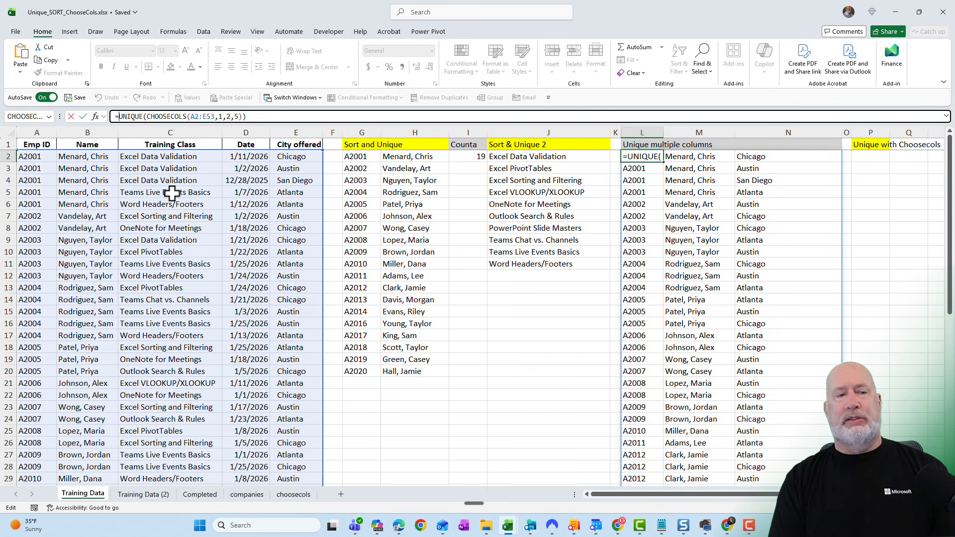
text(sort()
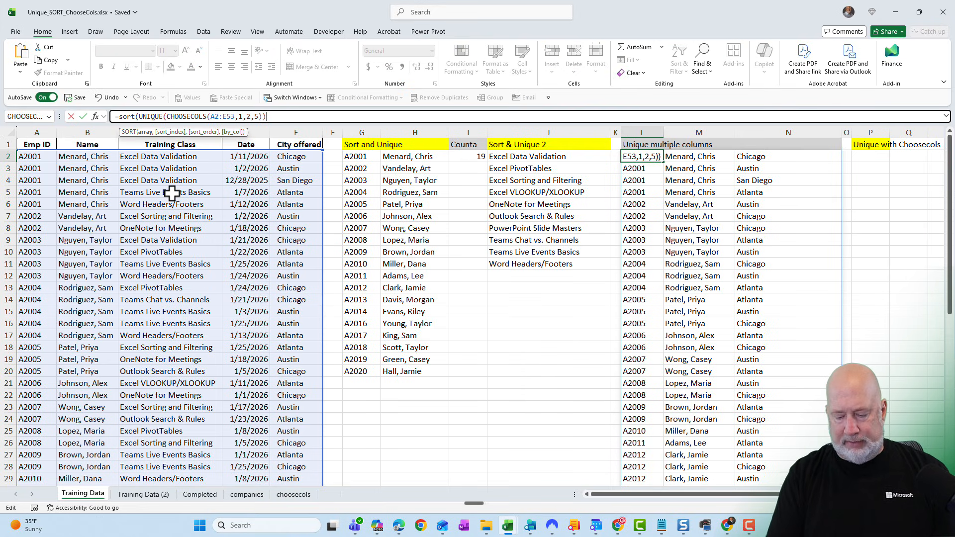
text())
key(Return)
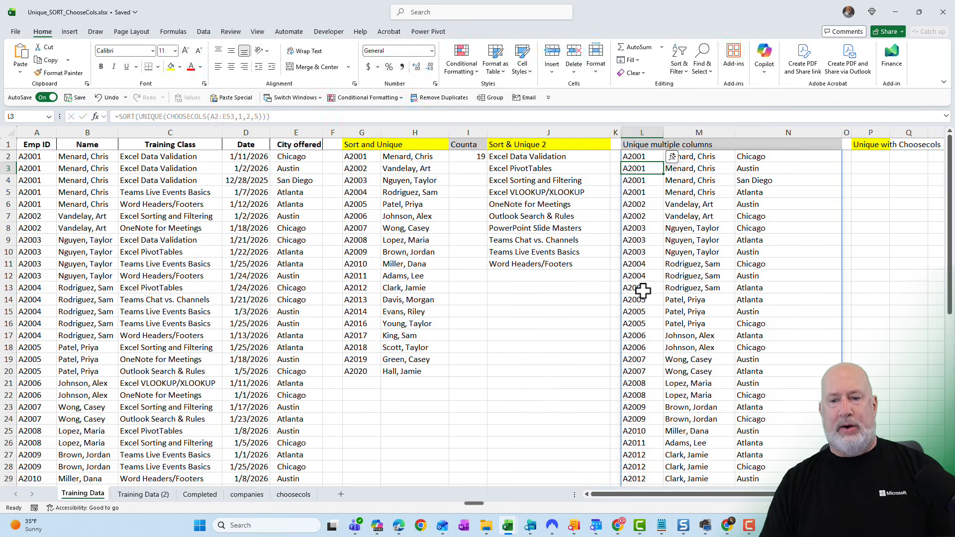
click(643, 288)
scroll(643, 292, down, 2)
scroll(642, 293, up, 2)
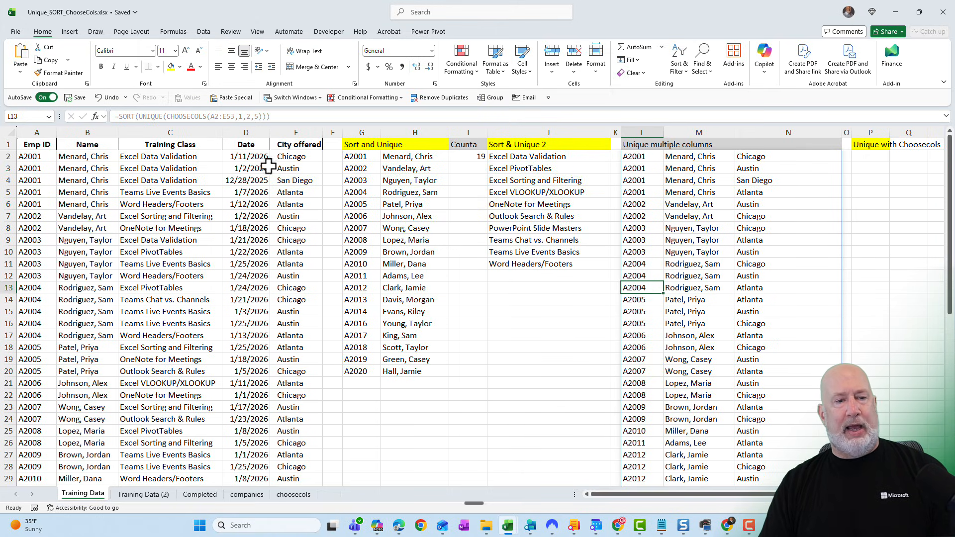
right_click(284, 156)
key(Escape)
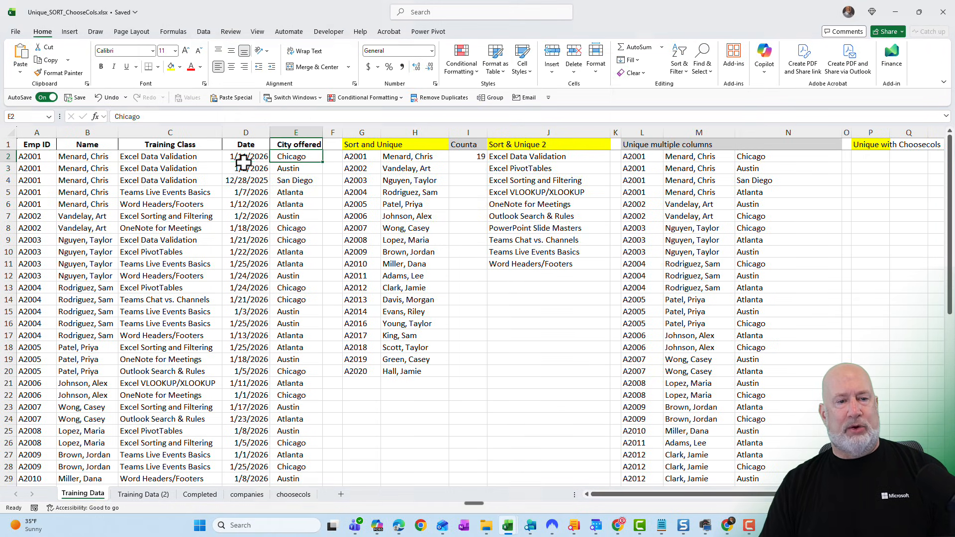
click(251, 156)
right_click(249, 158)
mouse_move(308, 349)
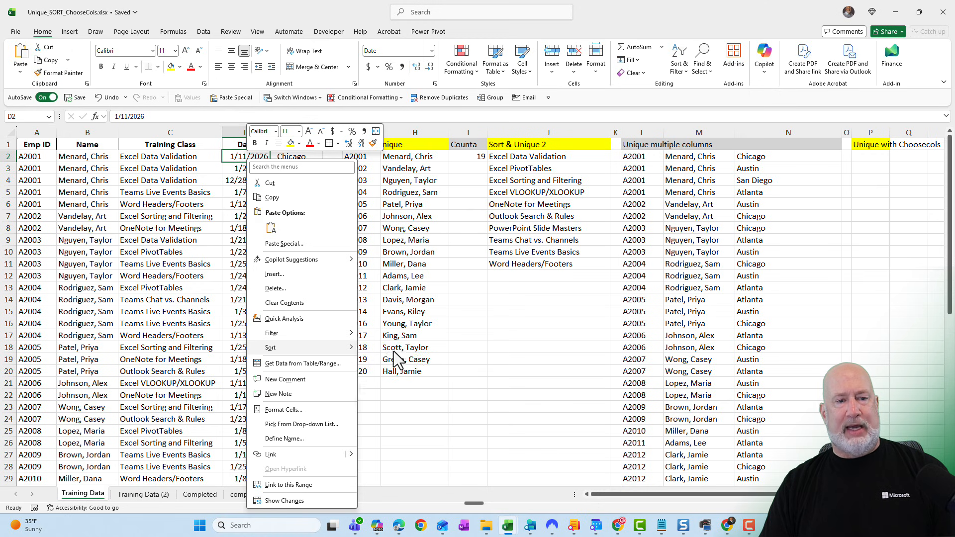
click(396, 354)
- Open the companies sheet and review its Company, Period and Revenue columns
click(648, 156)
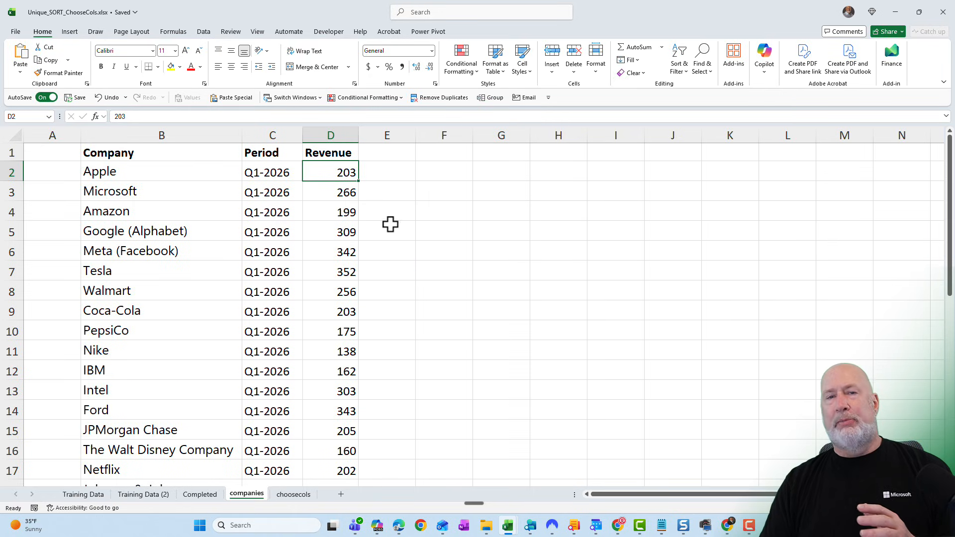
click(175, 176)
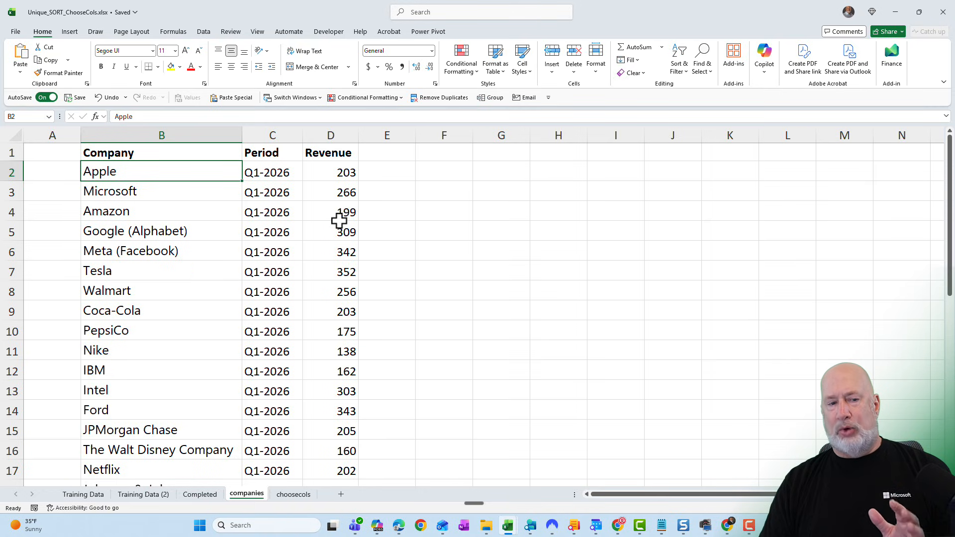
click(277, 174)
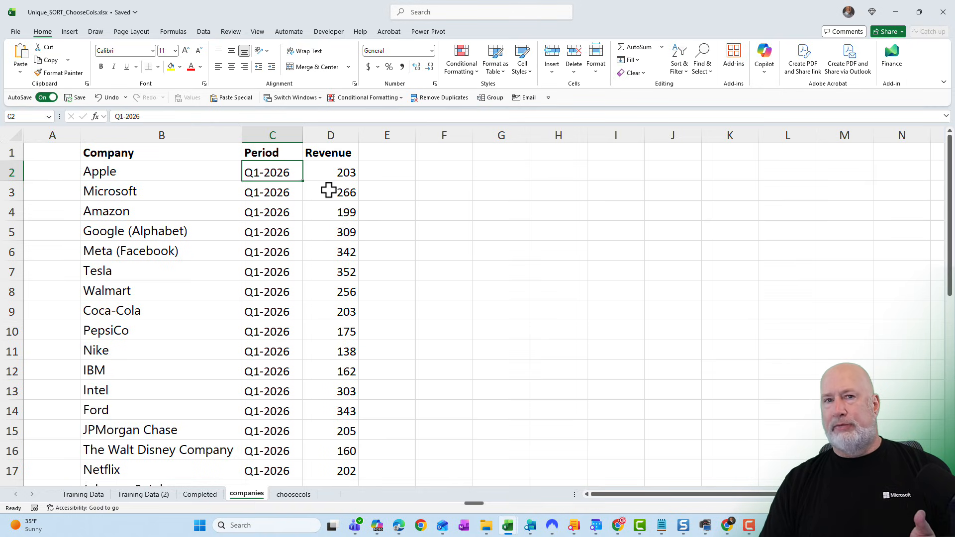
scroll(329, 199, down, 5)
scroll(346, 227, down, 3)
scroll(346, 239, up, 8)
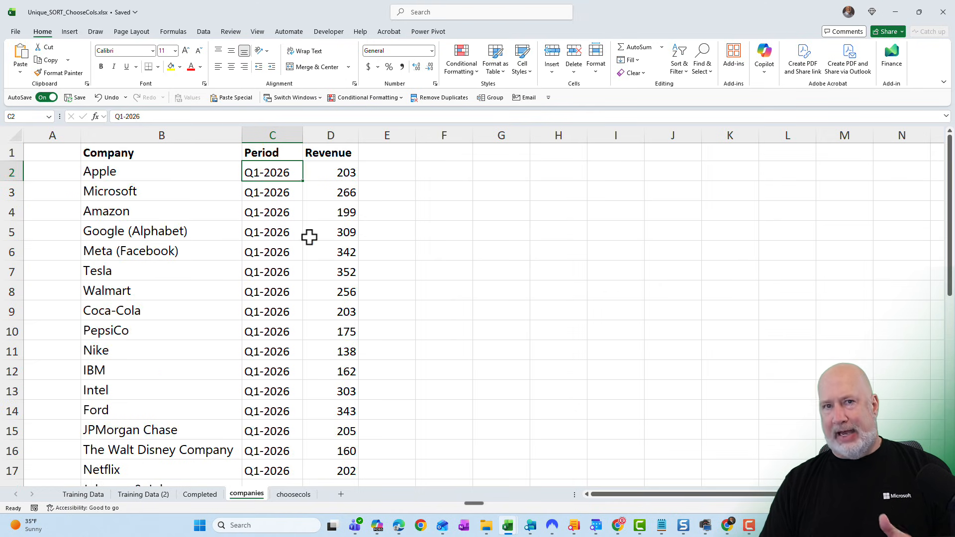
- In F2, enter =UNIQUE(B2:B35) to list the distinct company names
click(454, 173)
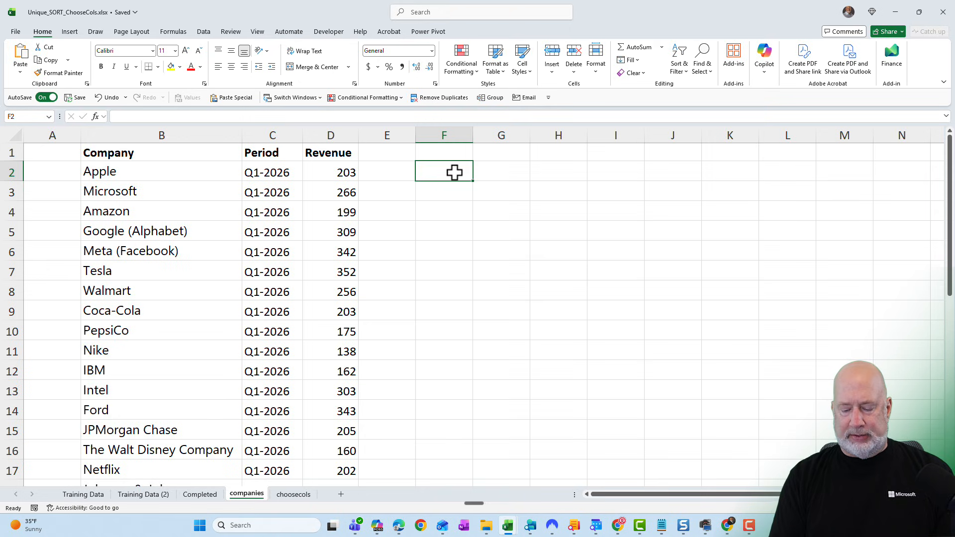
text(=)
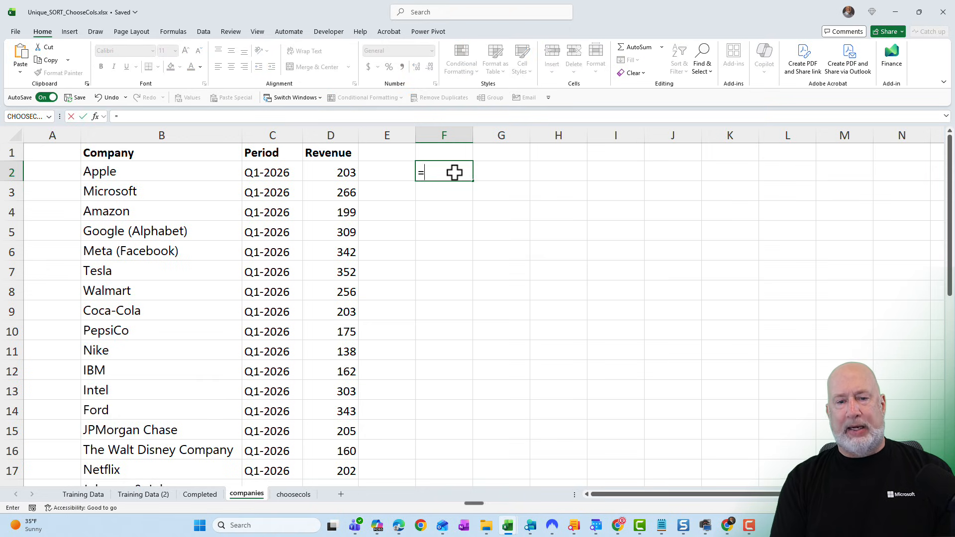
text(uniq)
key(Tab)
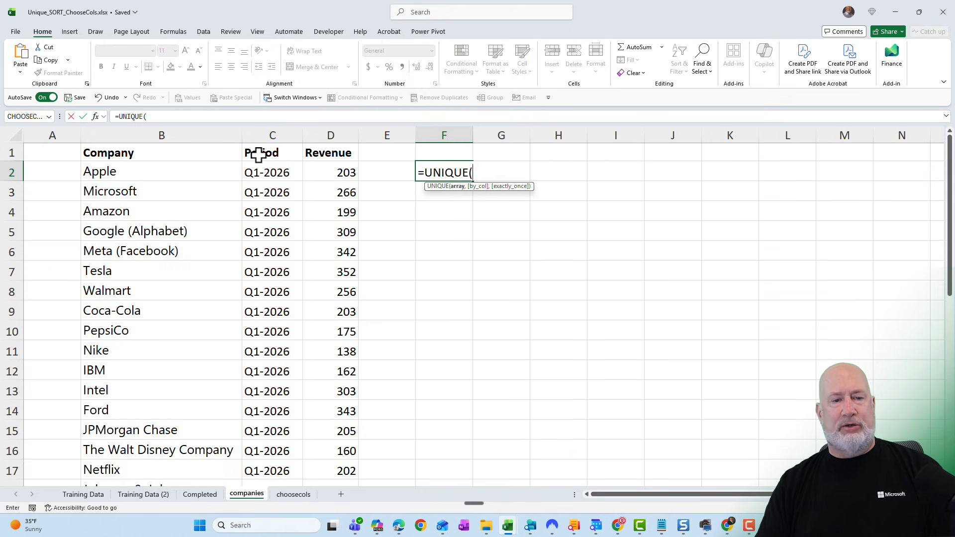
click(149, 171)
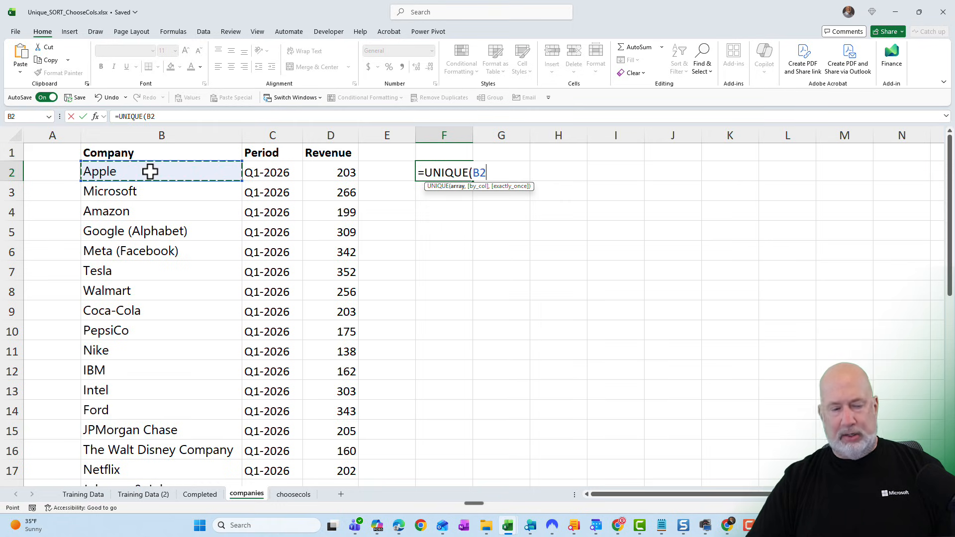
key(ctrl+shift+Down)
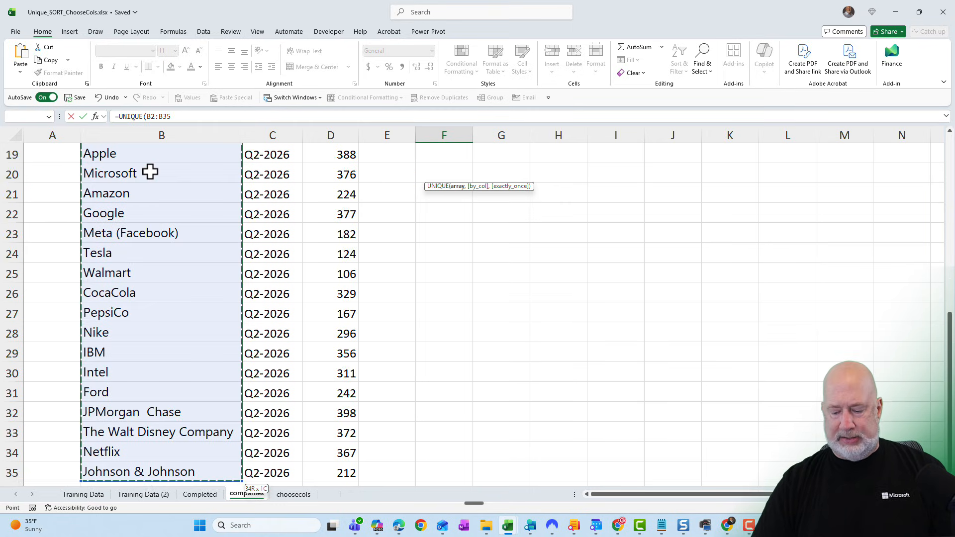
key(Return)
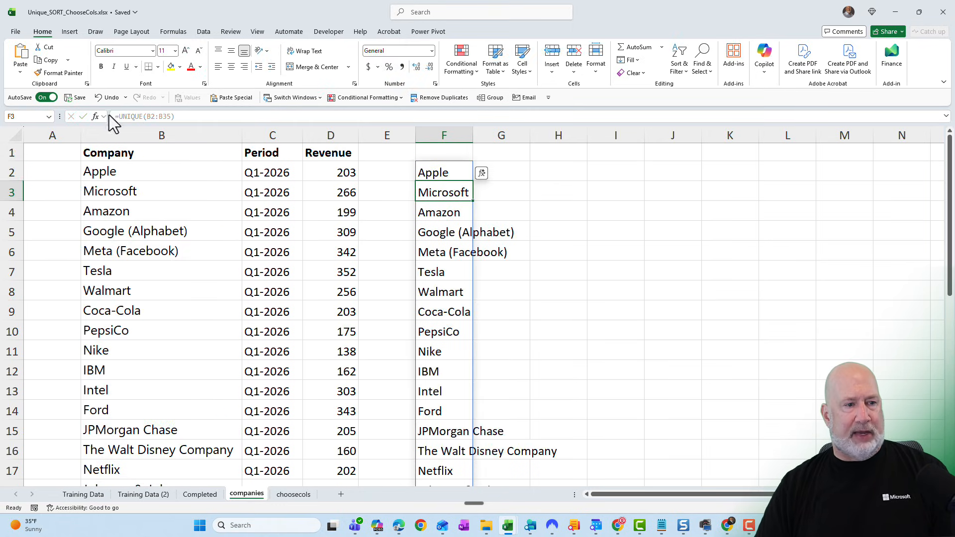
- Wrap the F2 formula in SORT, making it =SORT(UNIQUE(B2:B35)), and widen column F
click(427, 172)
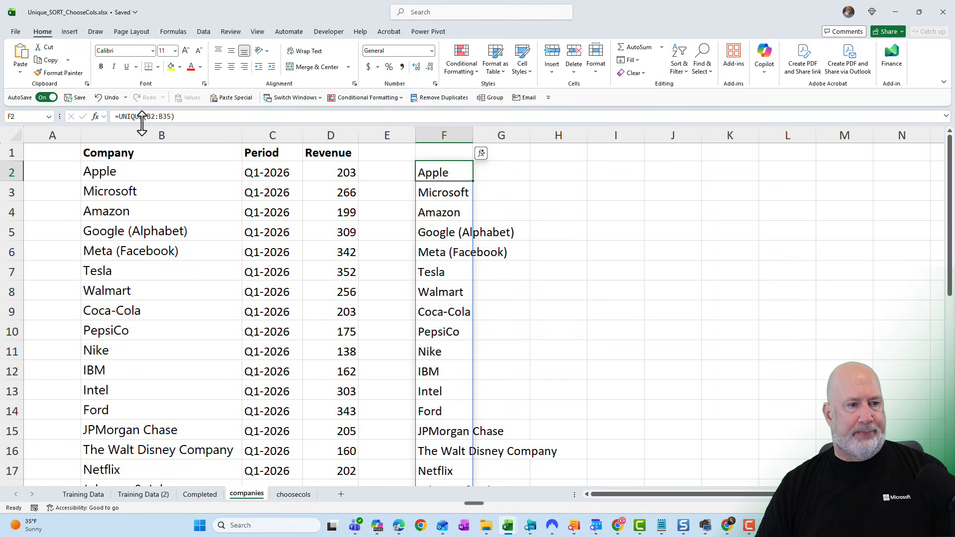
click(119, 117)
text(sor)
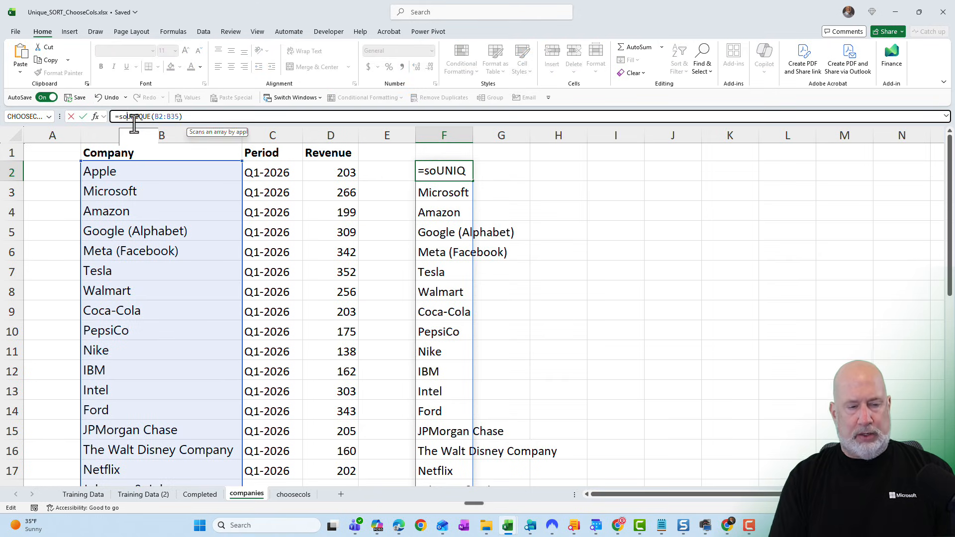
key(Tab)
key(ctrl+Return)
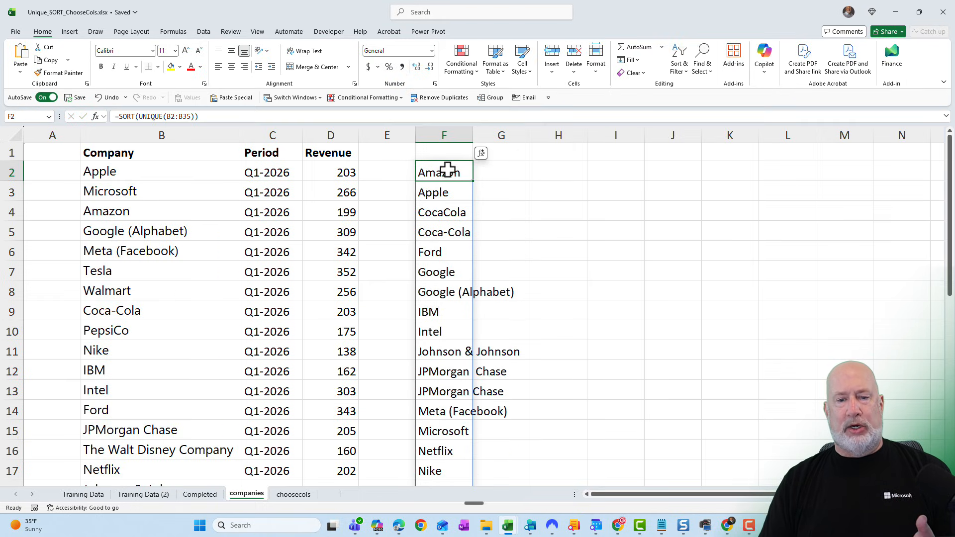
drag(473, 138, 534, 189)
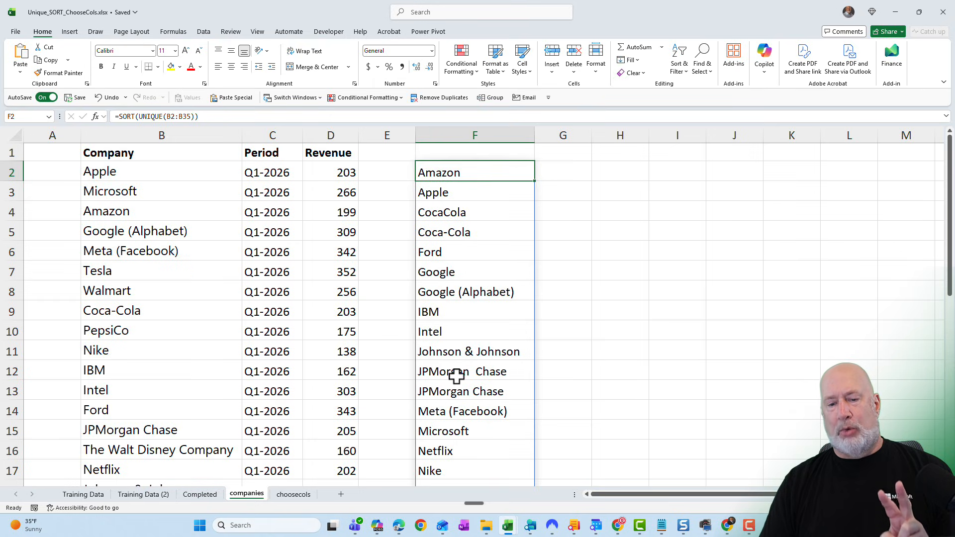
- Review the sorted company list for near-duplicate names and widen column F a little more
scroll(493, 372, down, 1)
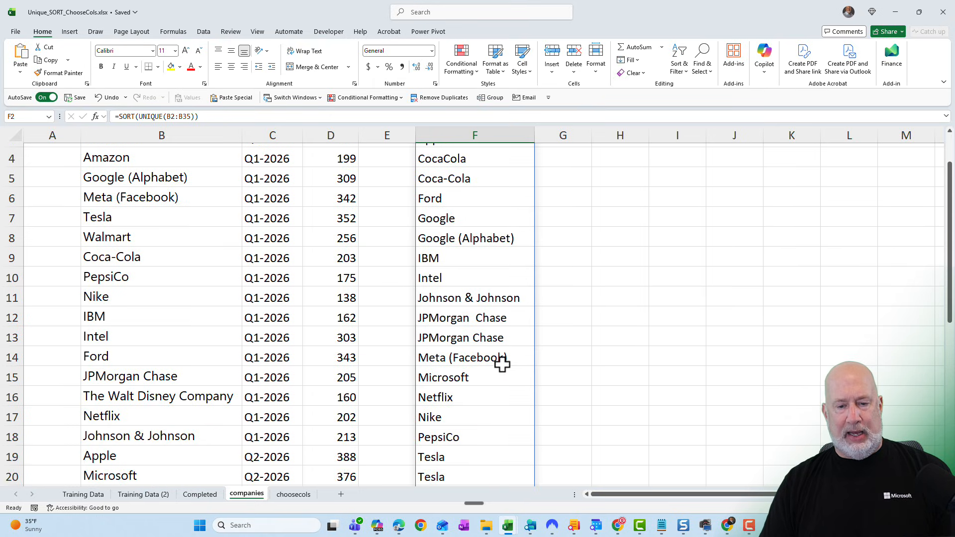
scroll(498, 348, up, 1)
click(468, 269)
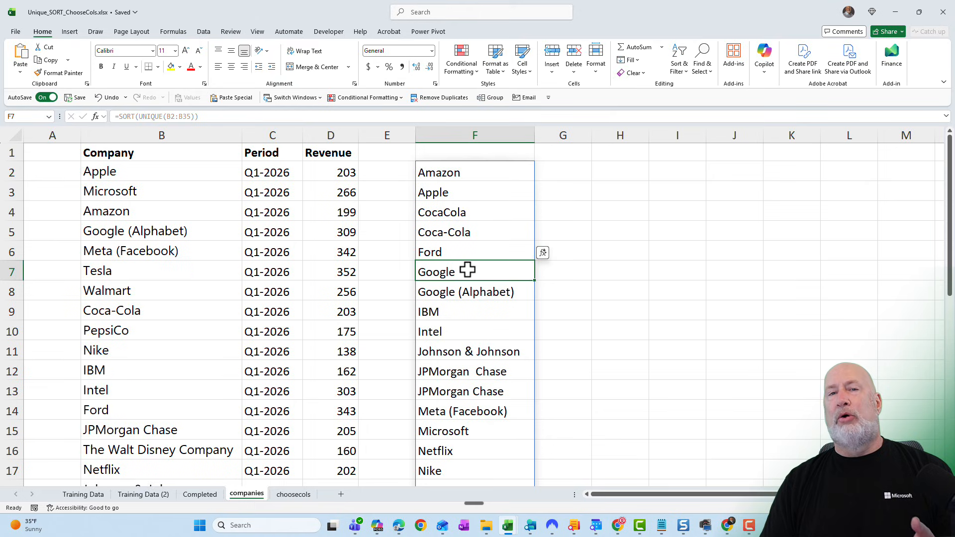
click(478, 290)
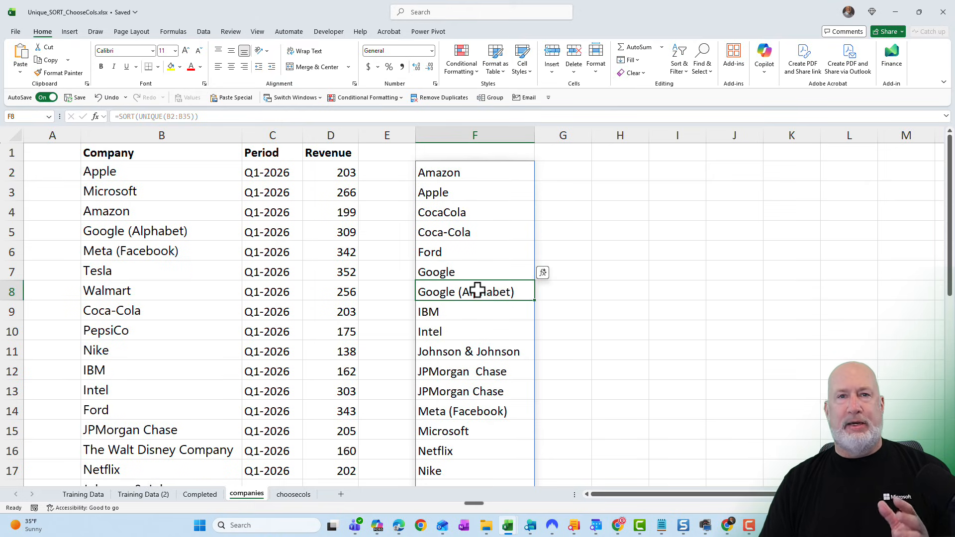
scroll(478, 290, down, 1)
scroll(478, 290, up, 1)
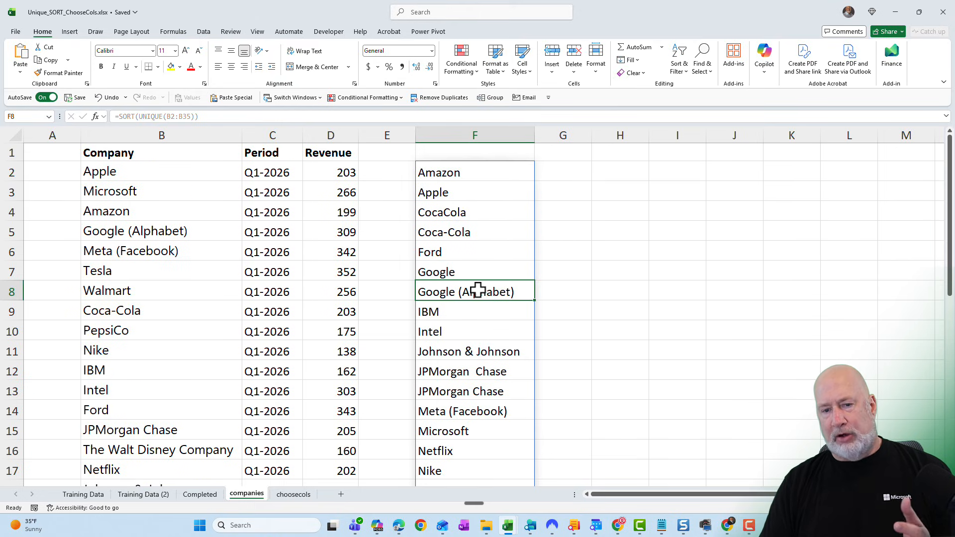
click(469, 215)
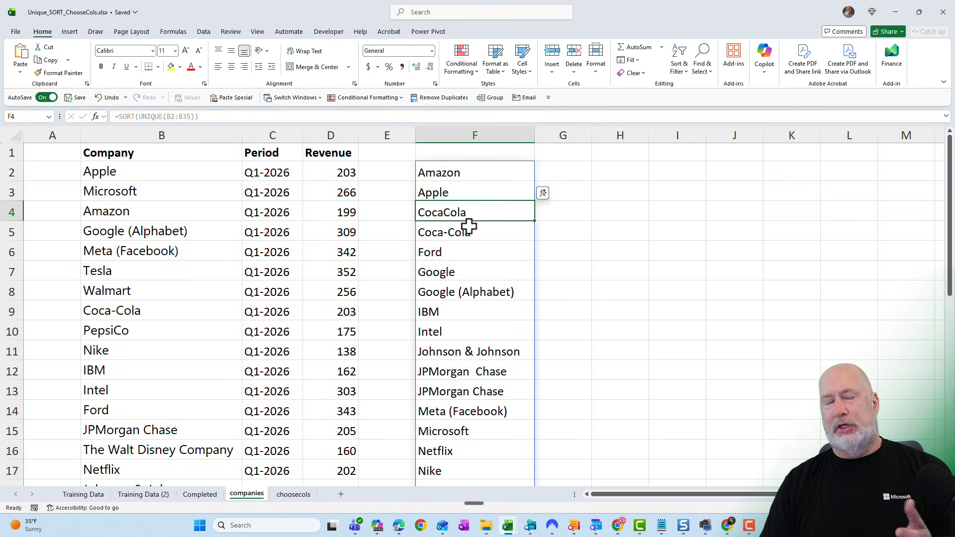
click(475, 228)
click(477, 215)
scroll(500, 259, down, 3)
scroll(500, 258, down, 1)
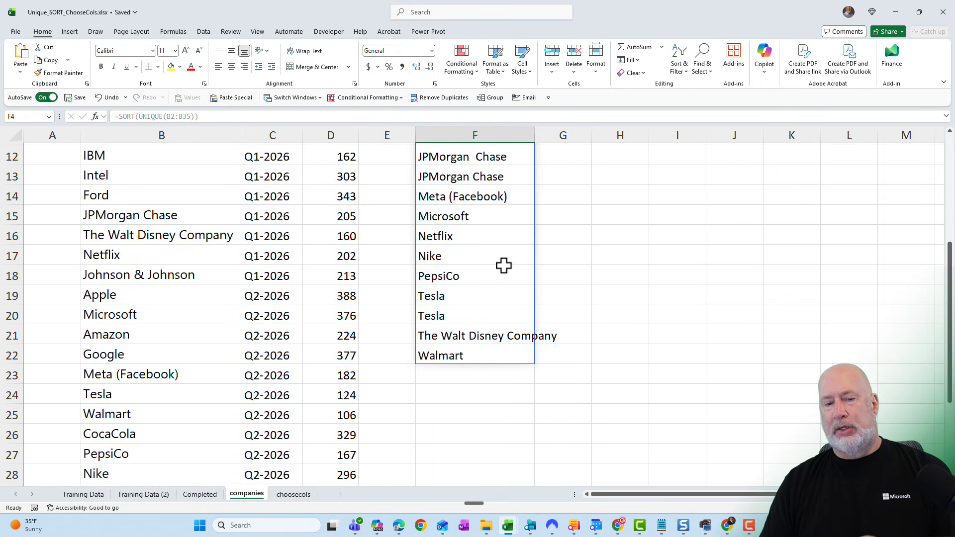
scroll(502, 264, up, 4)
drag(533, 140, 558, 141)
click(488, 173)
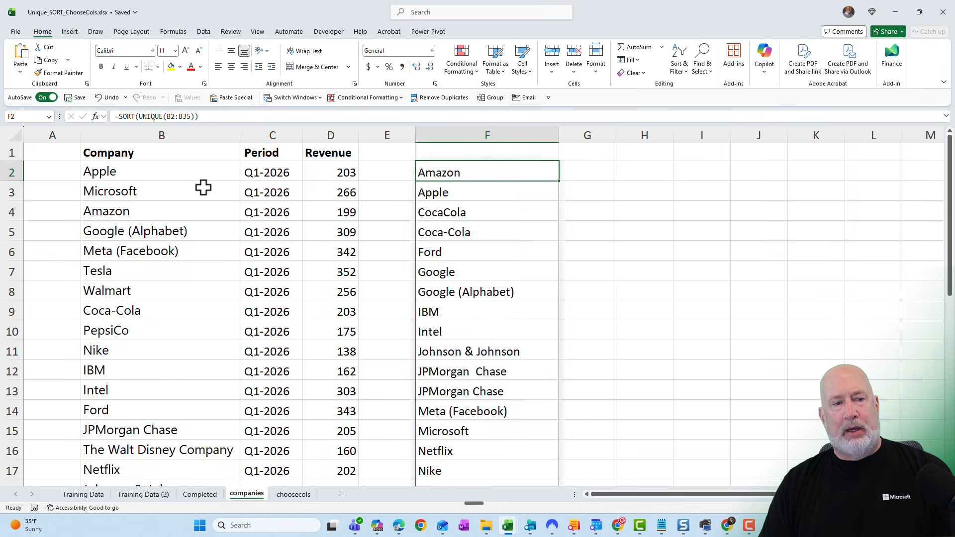
- Highlight Unique values in the Company range B2:B35 with Light Red Fill with Dark Red Text conditional formatting
click(191, 174)
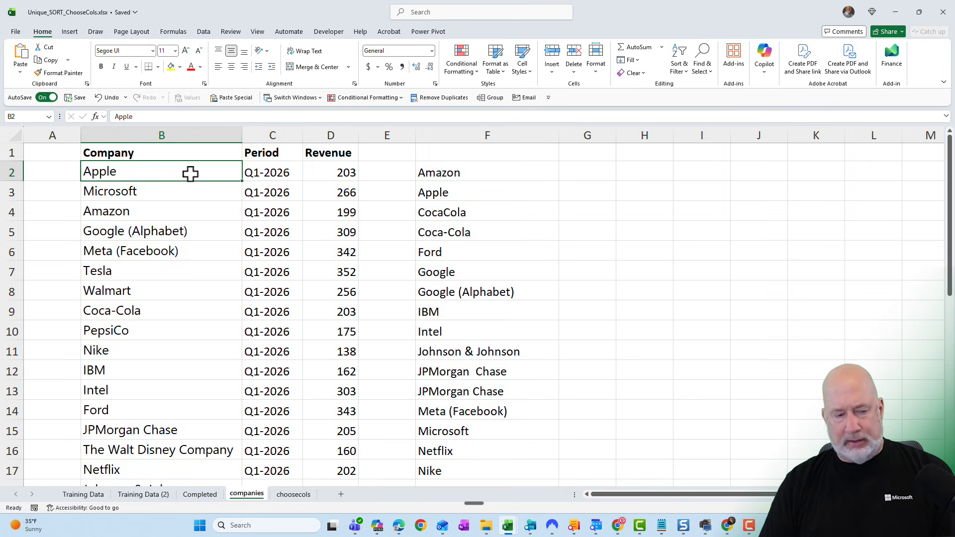
key(ctrl+shift+Down)
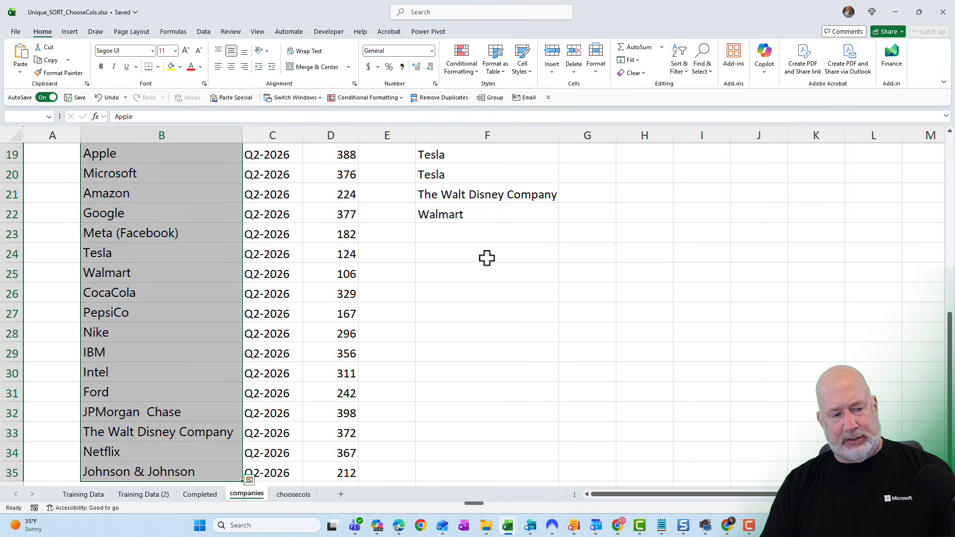
scroll(487, 257, up, 6)
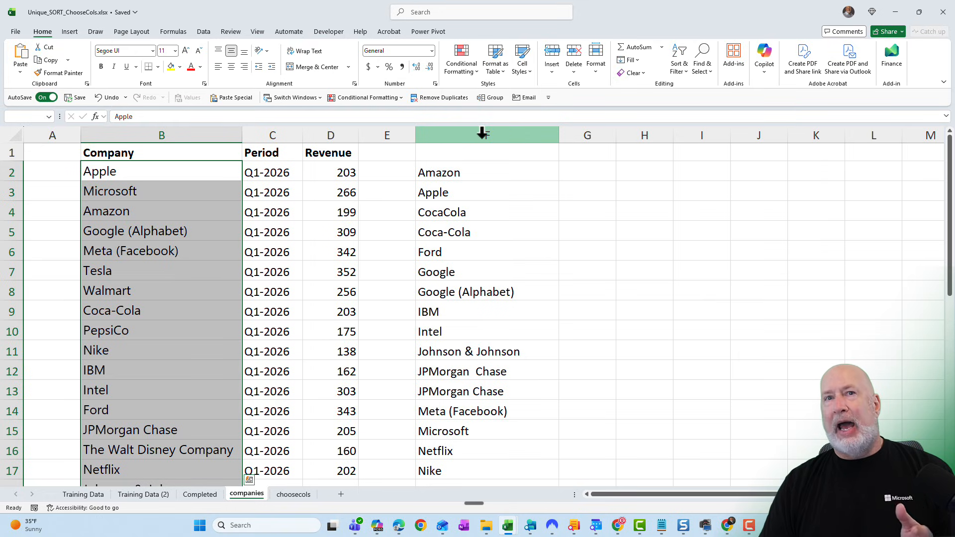
click(460, 70)
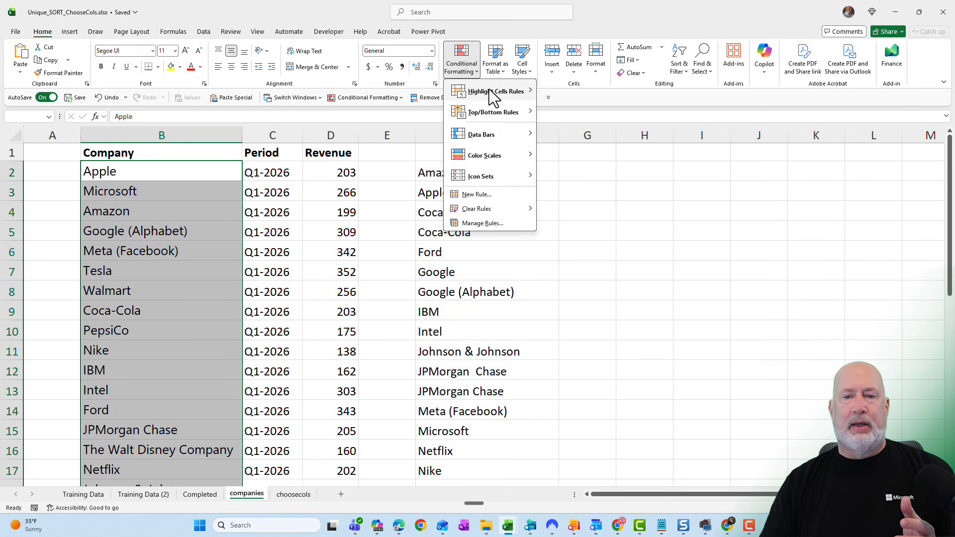
mouse_move(492, 92)
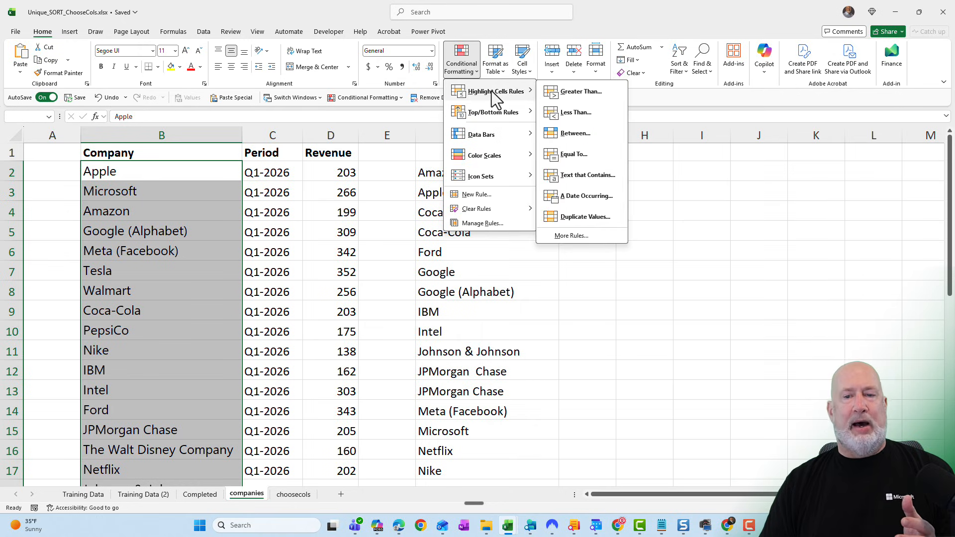
click(607, 217)
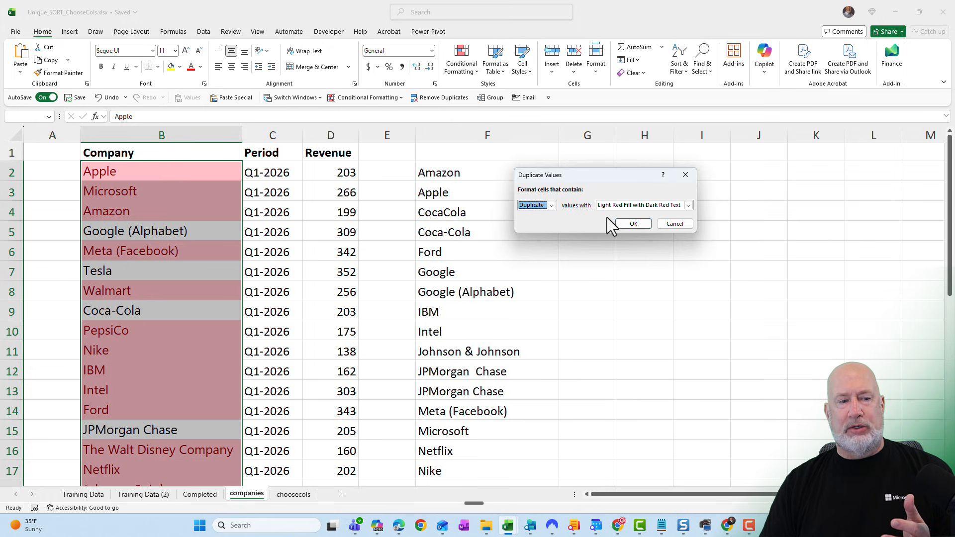
drag(573, 175, 433, 151)
click(412, 180)
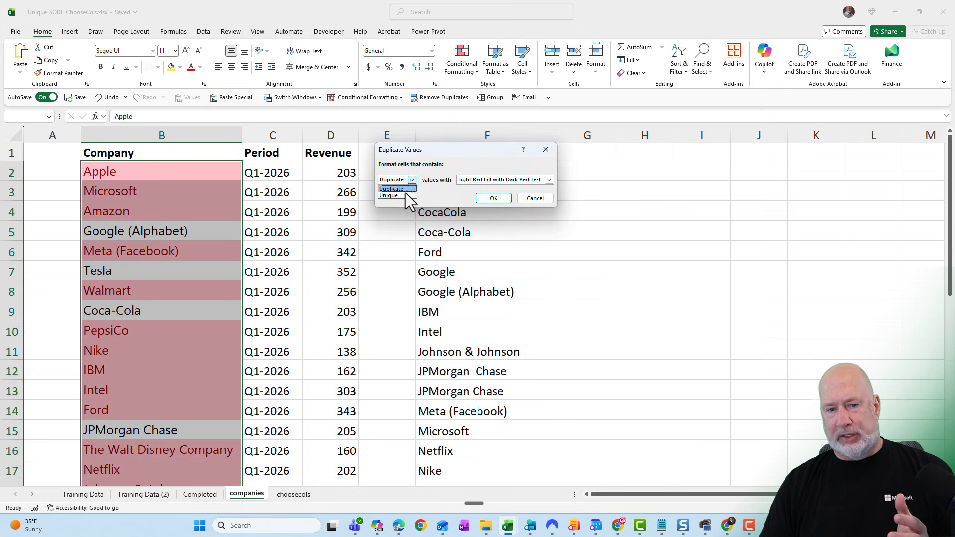
click(393, 195)
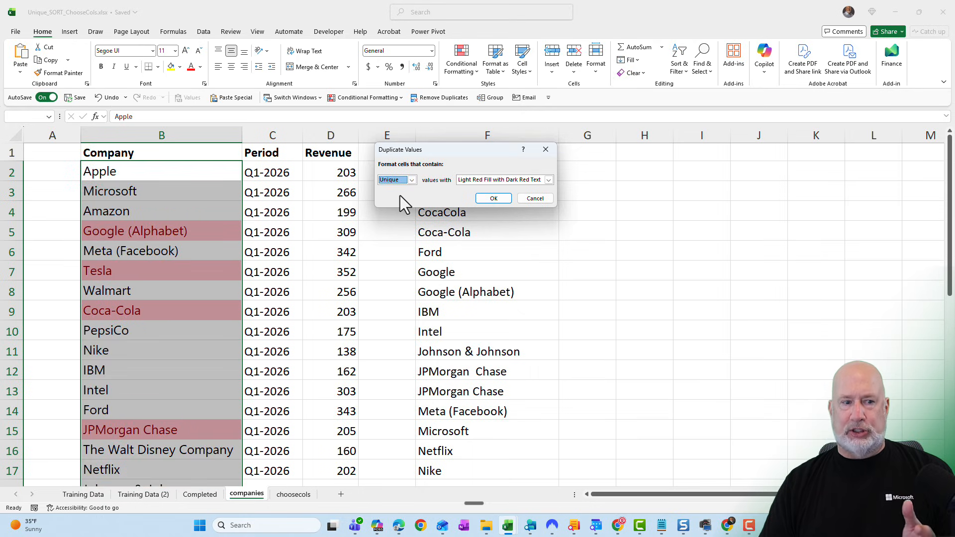
click(501, 199)
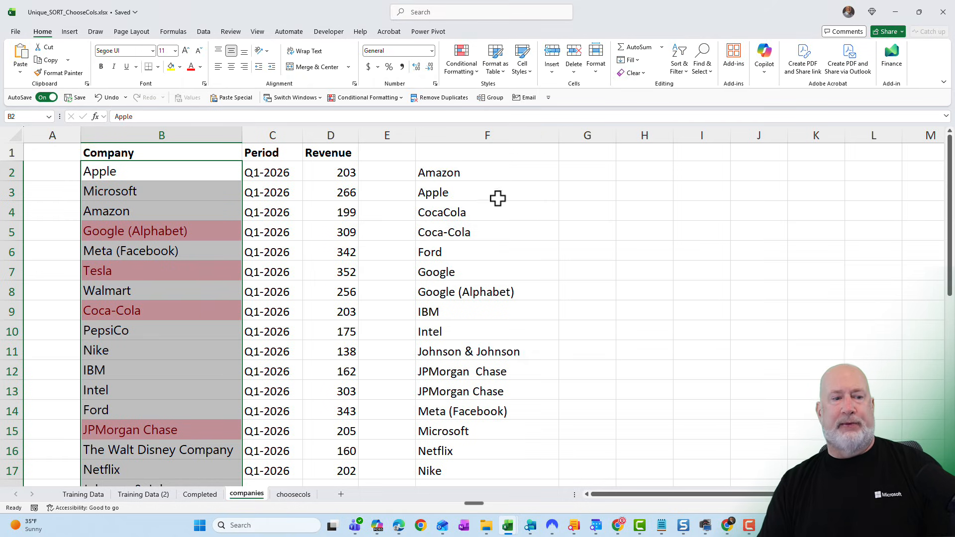
- Filter the company data by the highlighted cell colour and sort the Company column A to Z
click(209, 215)
scroll(210, 220, down, 1)
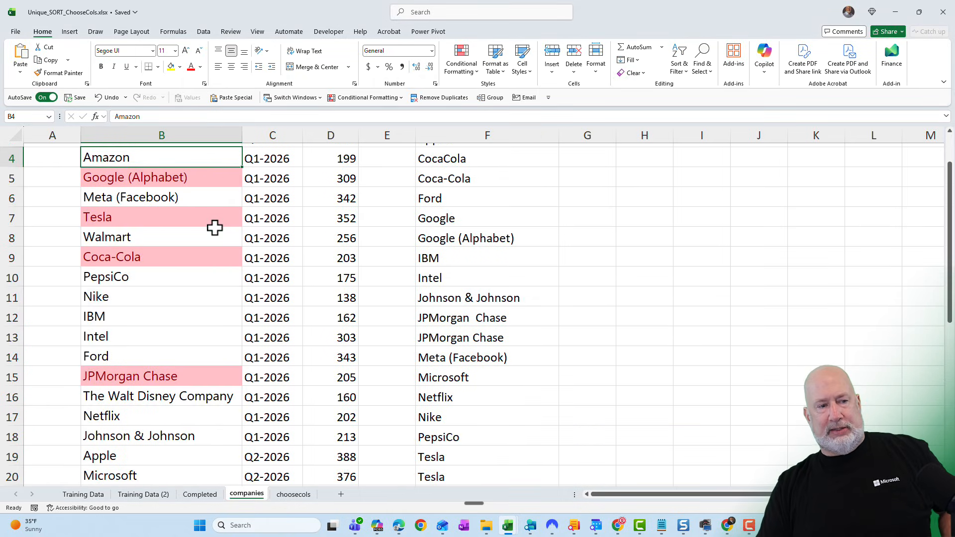
scroll(214, 227, down, 6)
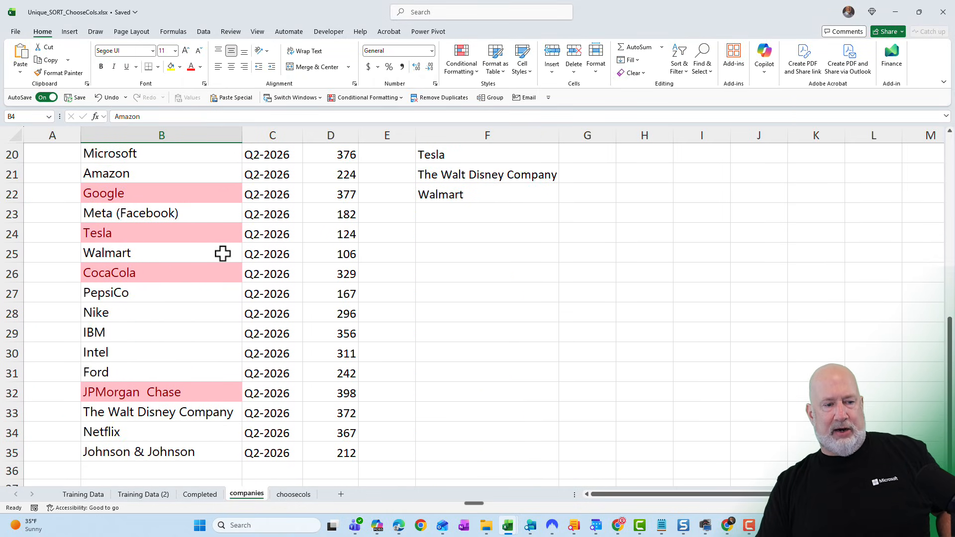
scroll(223, 254, up, 7)
click(213, 228)
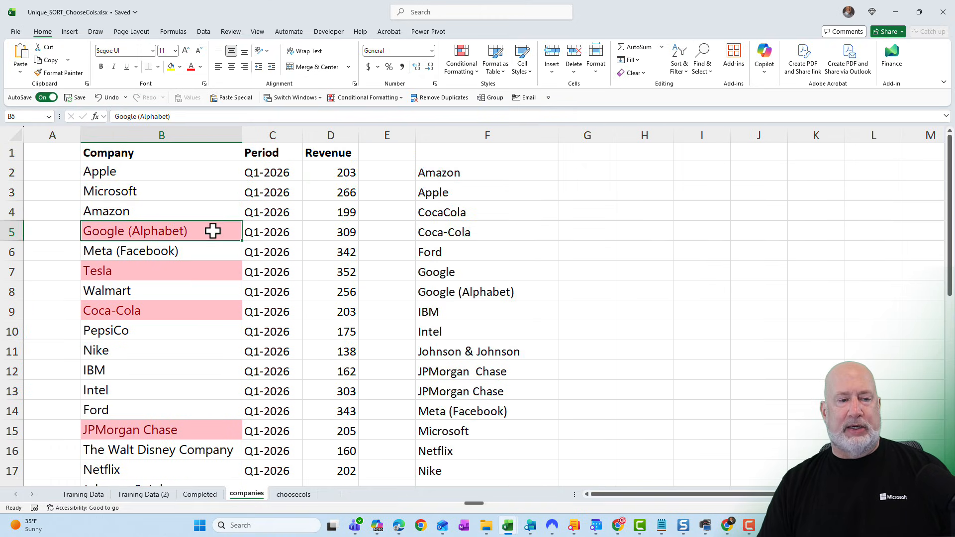
right_click(212, 232)
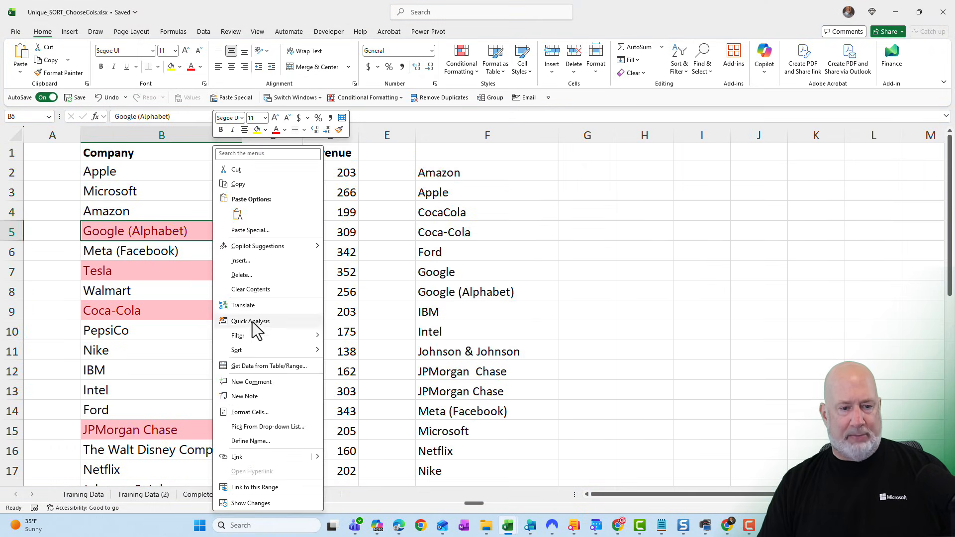
mouse_move(258, 335)
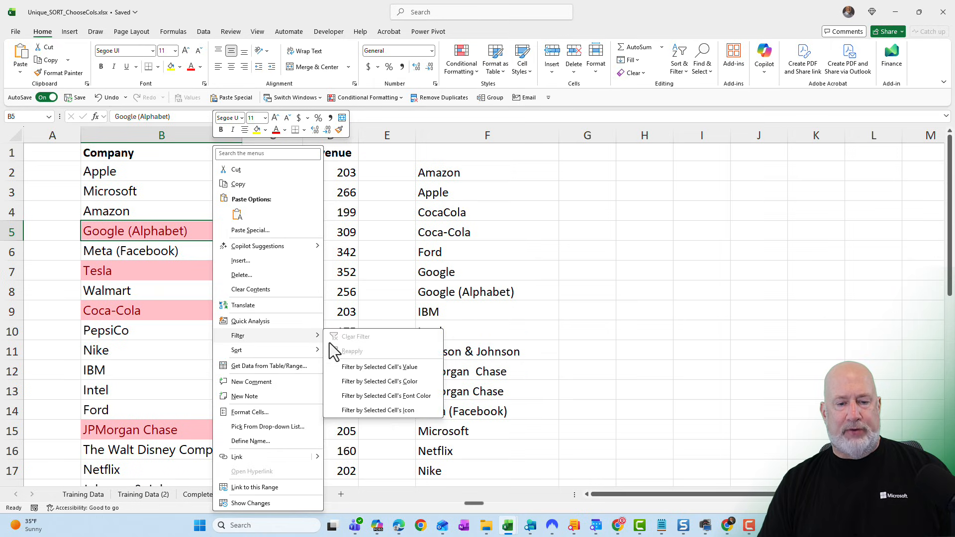
click(415, 385)
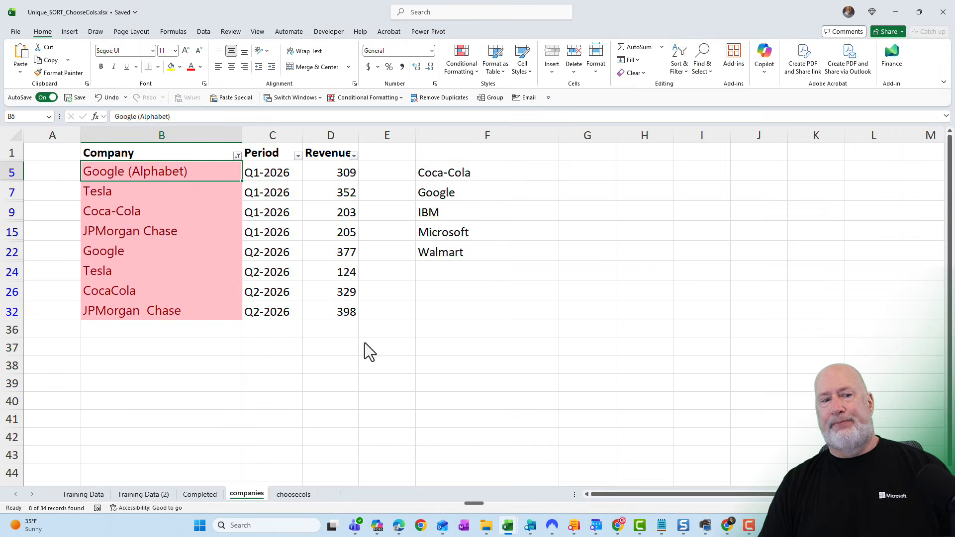
click(238, 155)
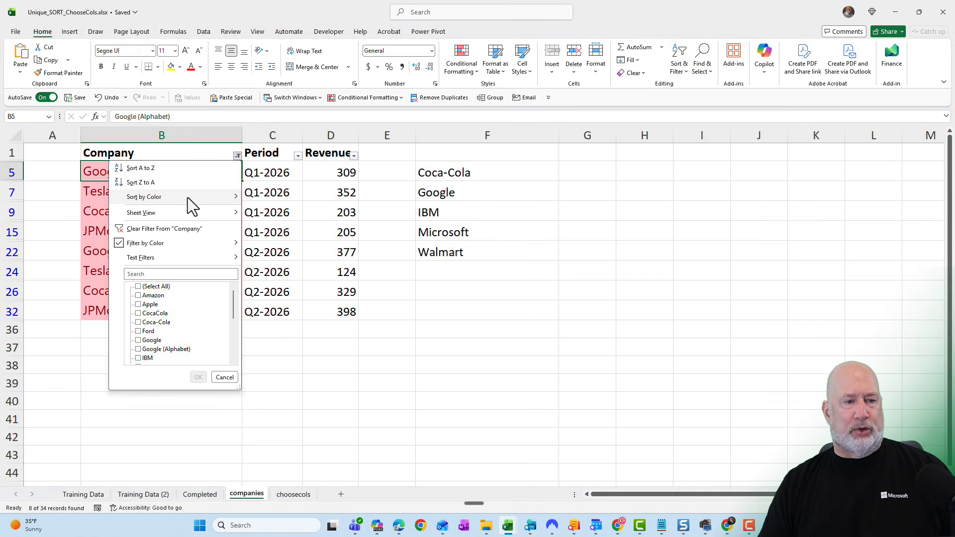
click(176, 171)
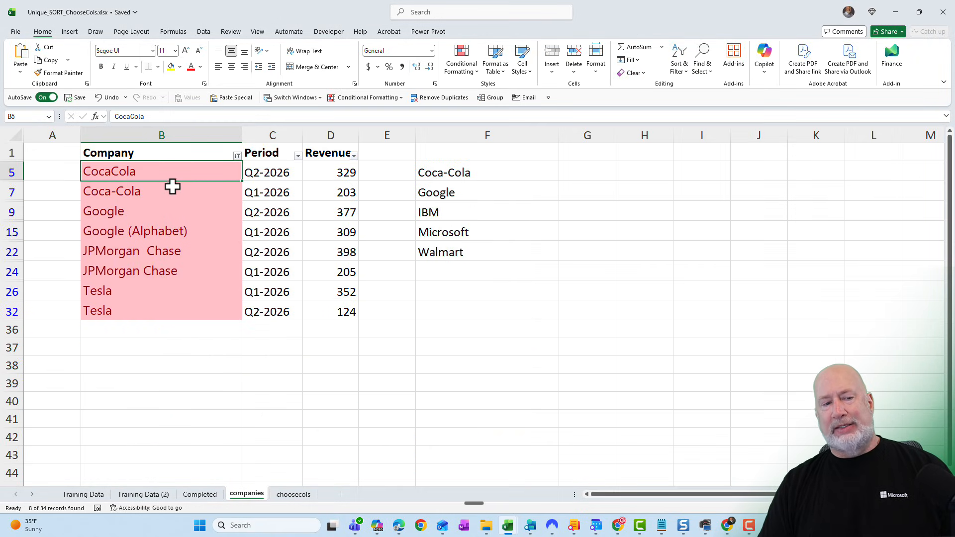